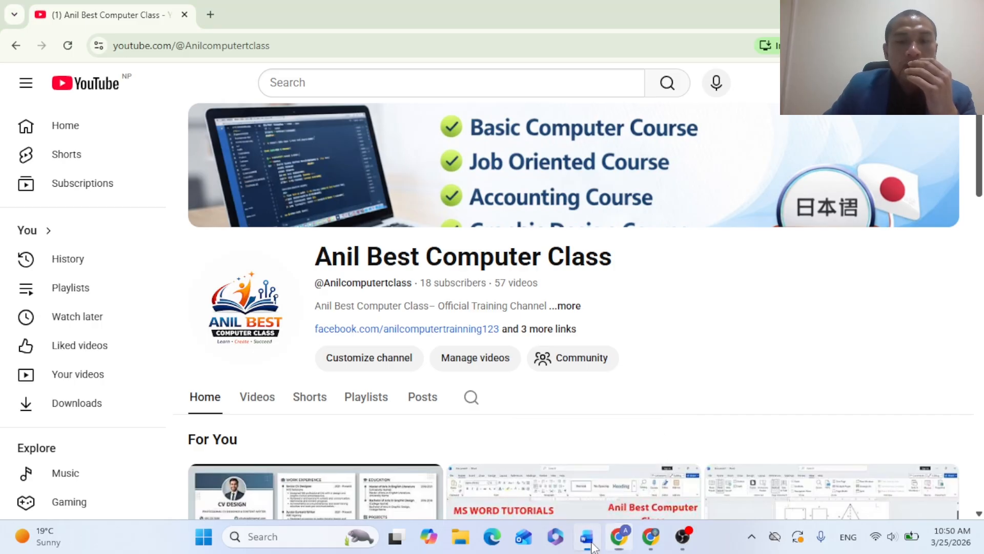
Switch to the blank Word document and set its paper size to A4
left_click(587, 537)
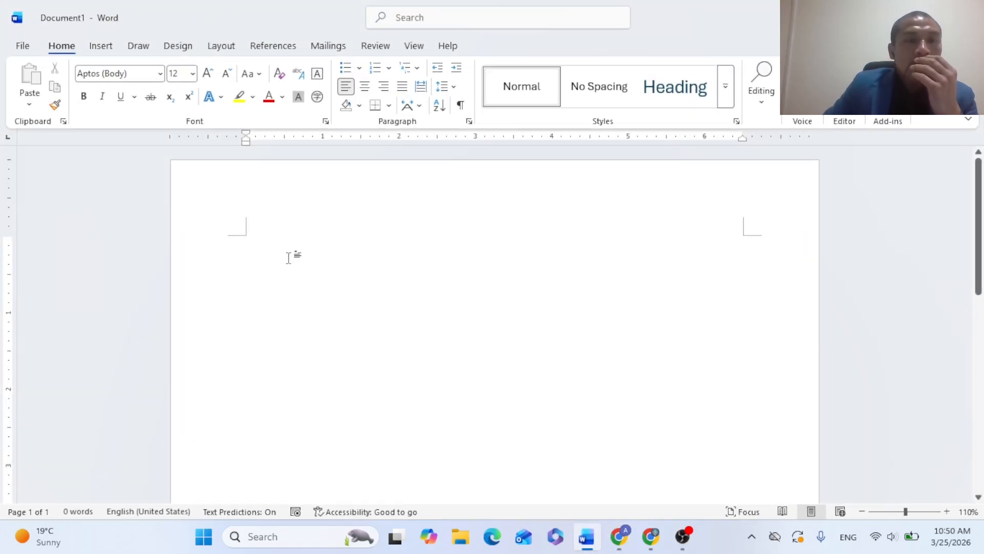
left_click(220, 46)
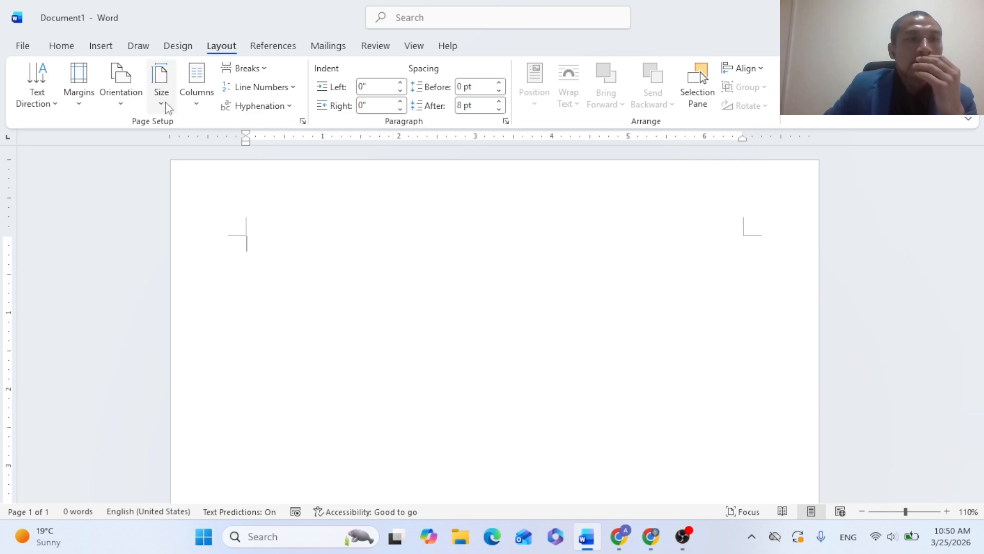
left_click(164, 103)
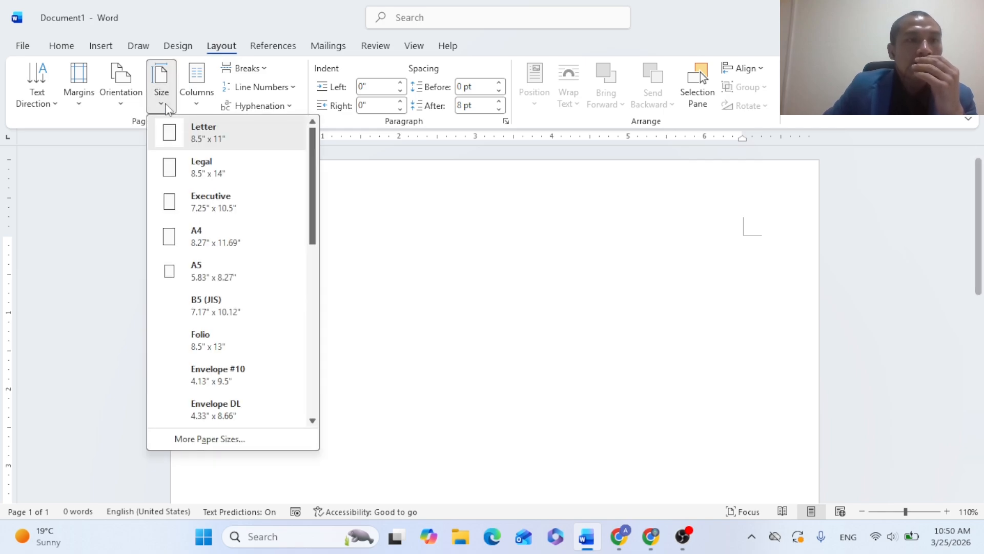
left_click(205, 246)
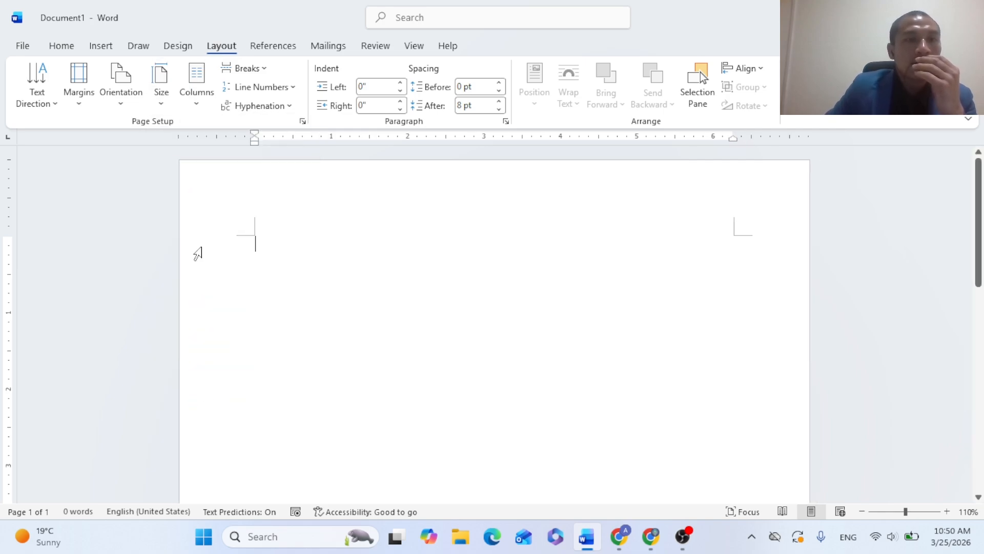
Set the top, bottom, left and right margins to 0 for the whole document, ignoring the printable-area warning, and choose portrait orientation
left_click(80, 105)
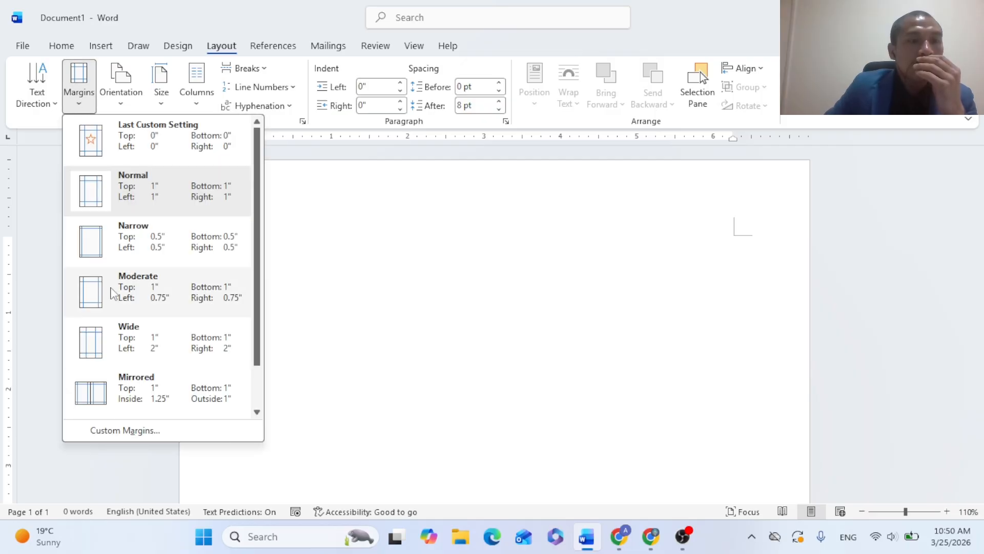
left_click(149, 431)
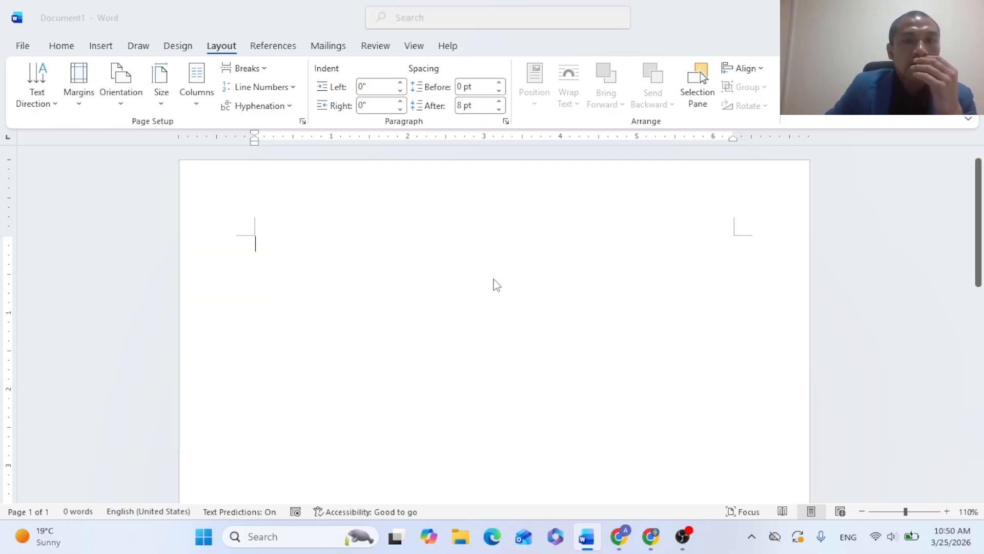
left_click_drag(436, 123, 365, 131)
type("0")
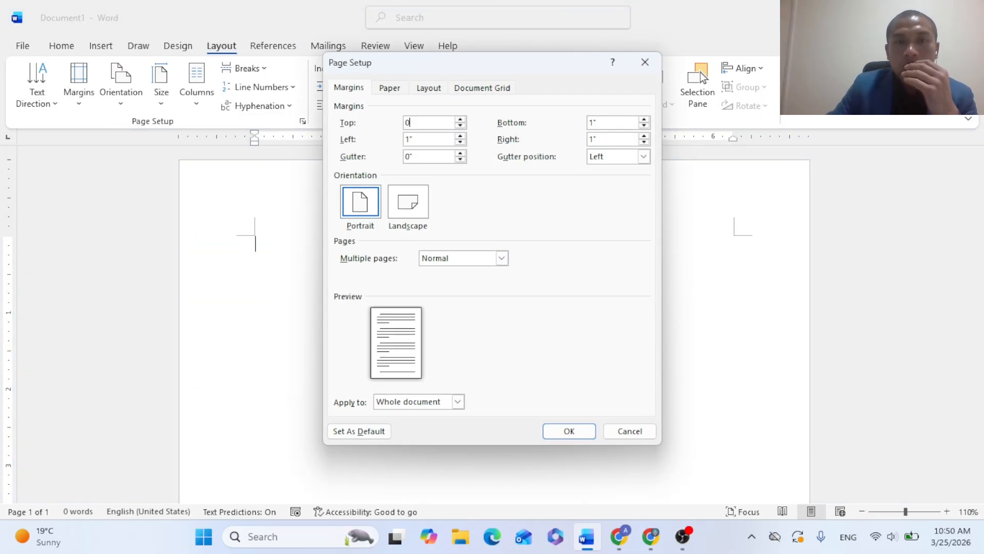
left_click_drag(624, 123, 512, 129)
type("0")
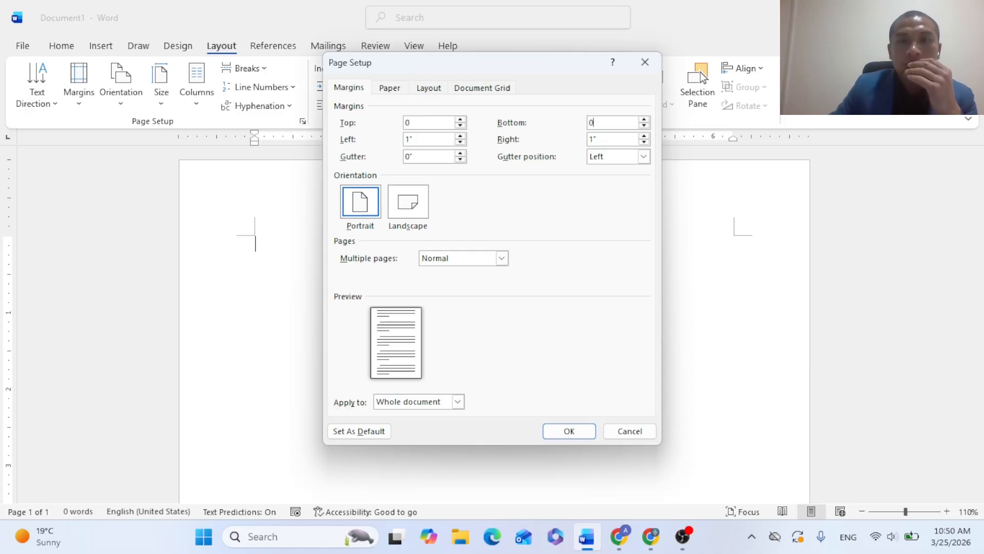
left_click_drag(432, 143, 331, 142)
type("0")
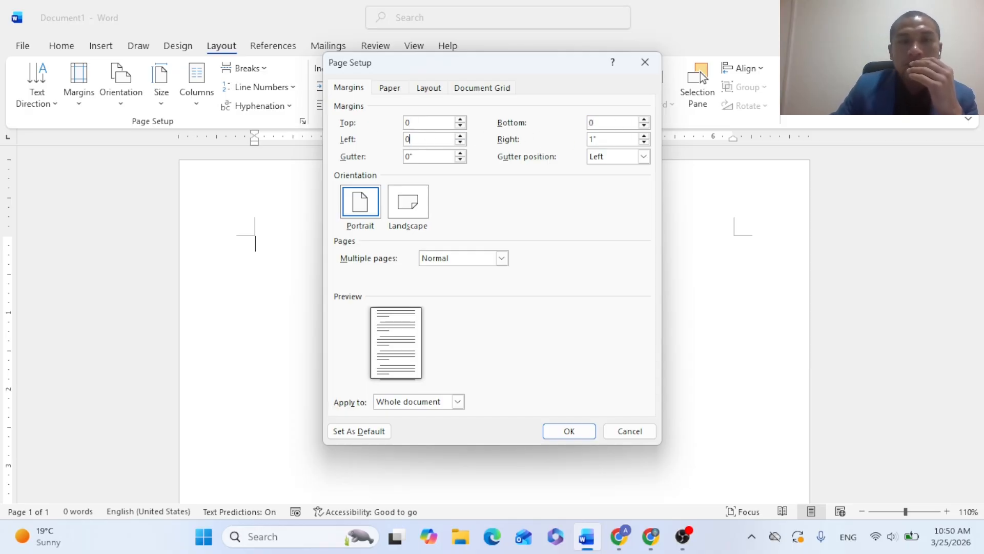
left_click_drag(627, 137, 505, 155)
type("0")
left_click(557, 427)
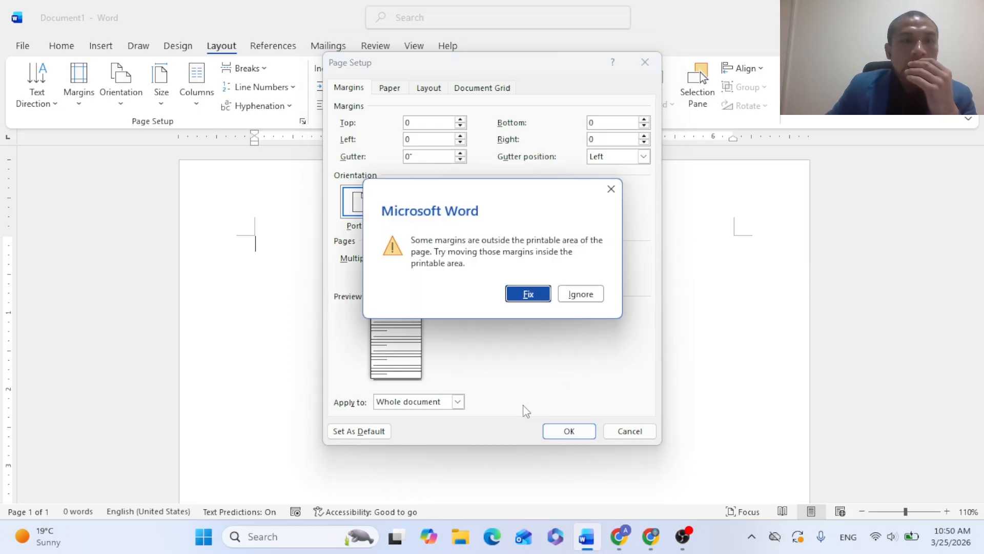
left_click(580, 294)
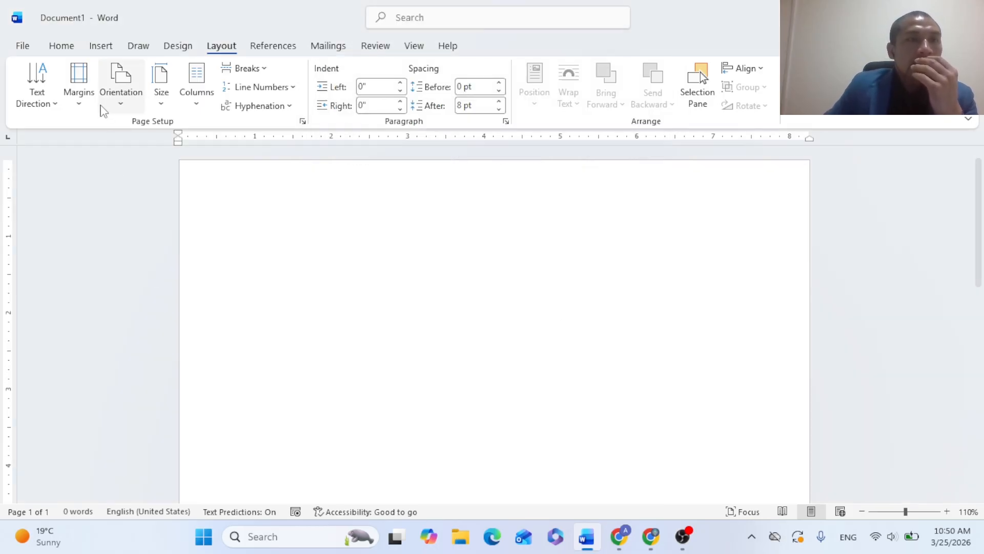
left_click(124, 105)
left_click(149, 133)
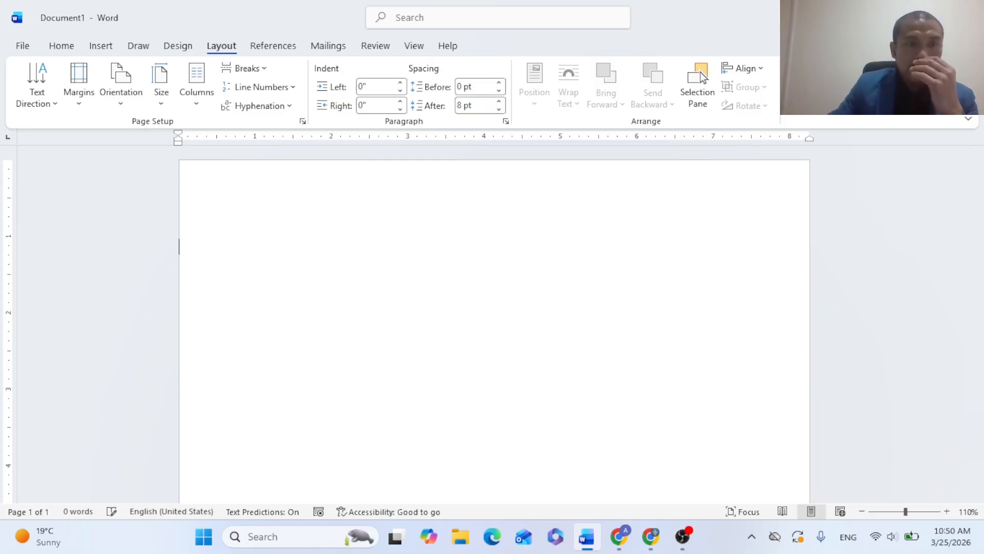
Insert a table with one column and six rows
left_click(109, 47)
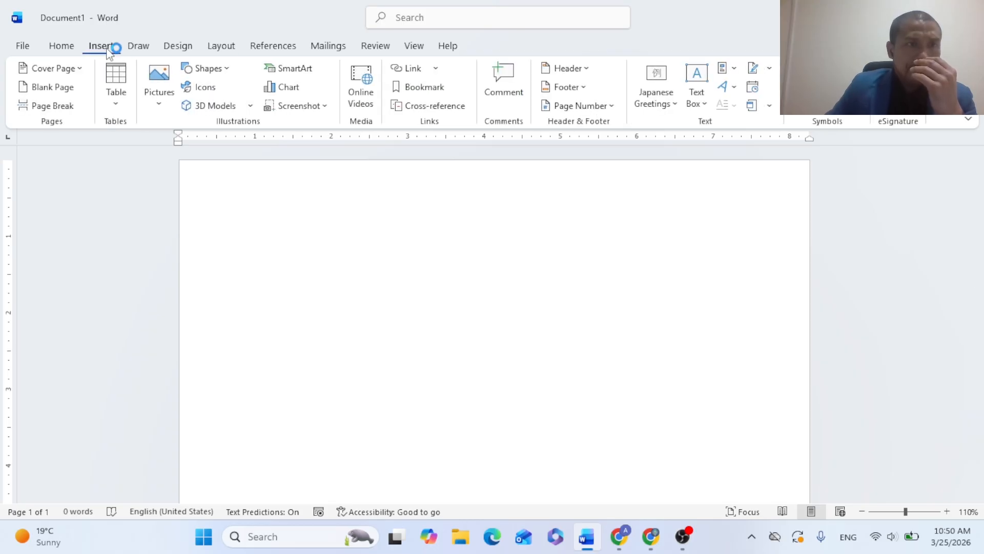
left_click(115, 108)
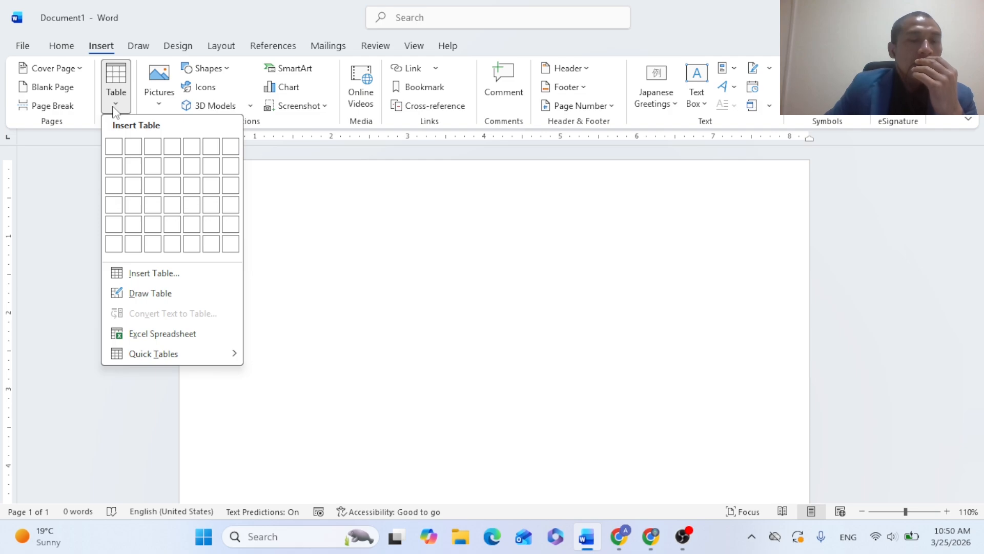
left_click(114, 249)
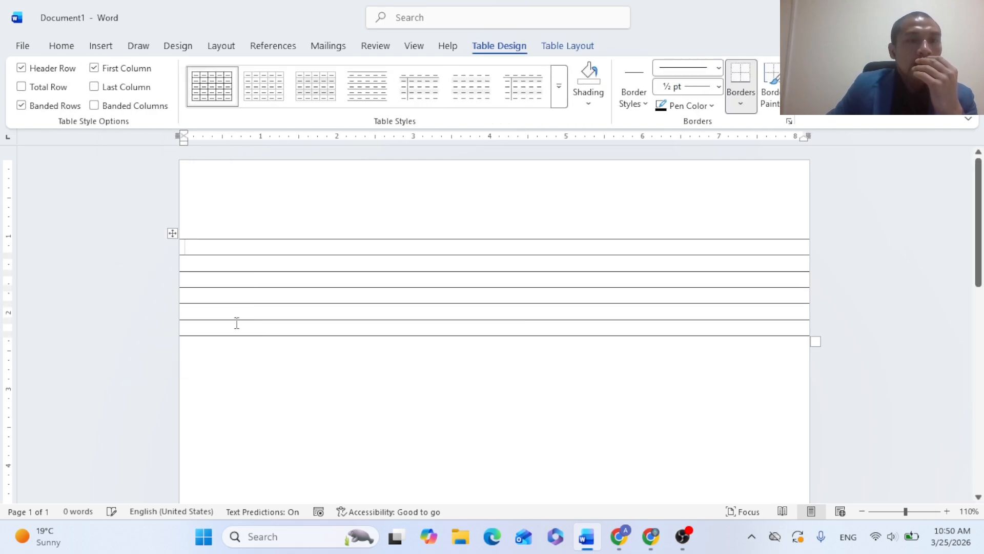
Add about eleven rows to the table, one at a time, below its fifth row
scroll(266, 324, "down", 1)
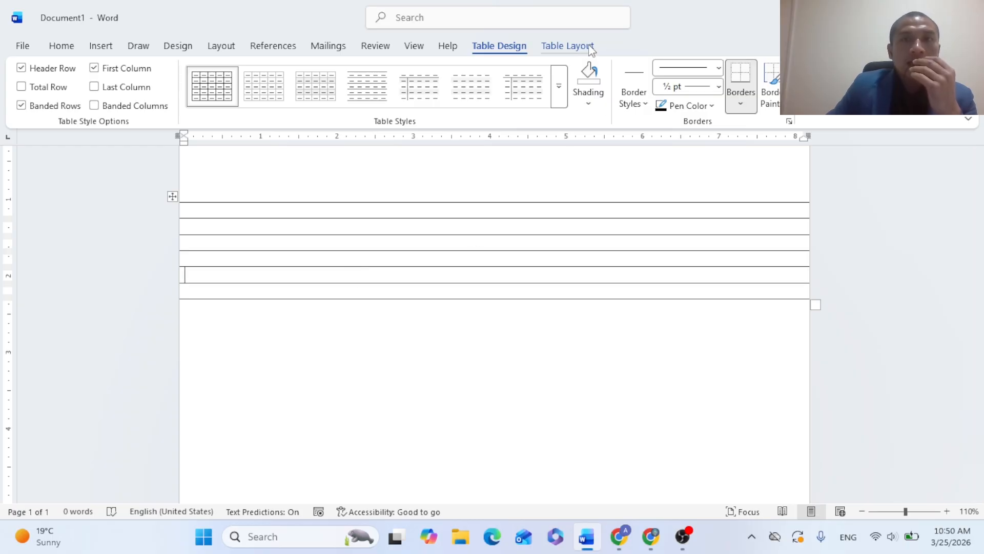
left_click(567, 46)
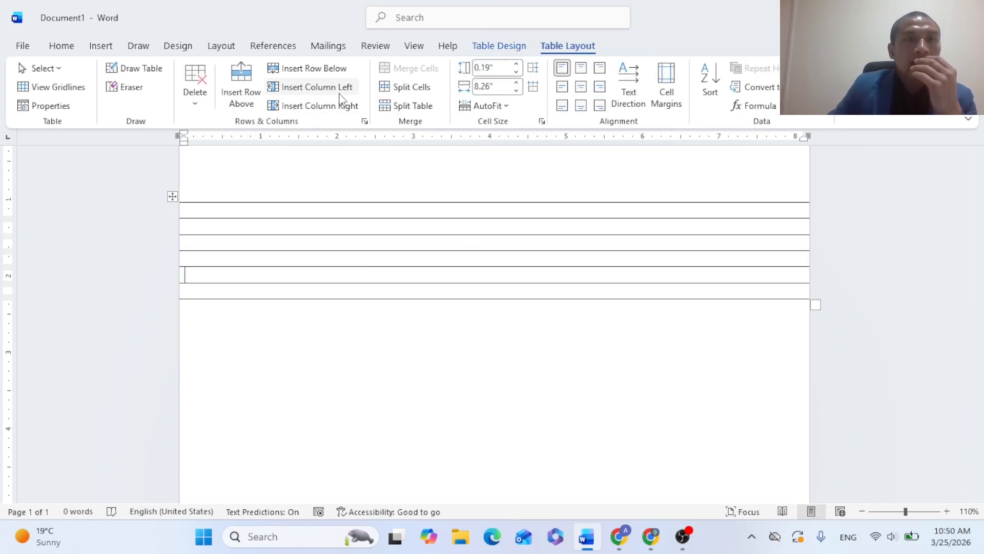
left_click(328, 74)
left_click(328, 74)
left_click(328, 73)
left_click(328, 73)
left_click(328, 73)
left_click(328, 73)
left_click(328, 74)
left_click(328, 73)
left_click(328, 73)
left_click(328, 73)
left_click(328, 74)
Select the last few table rows and repeatedly insert rows below them until the table runs onto a second page
scroll(313, 295, "down", 3)
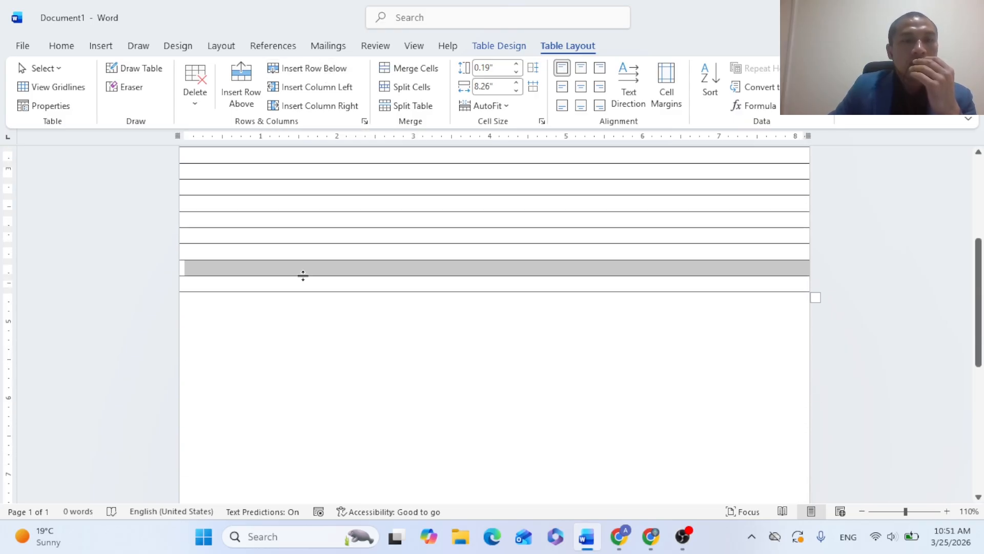
left_click_drag(294, 236, 319, 290)
left_click(333, 72)
left_click(333, 72)
left_click(332, 72)
scroll(371, 274, "down", 4)
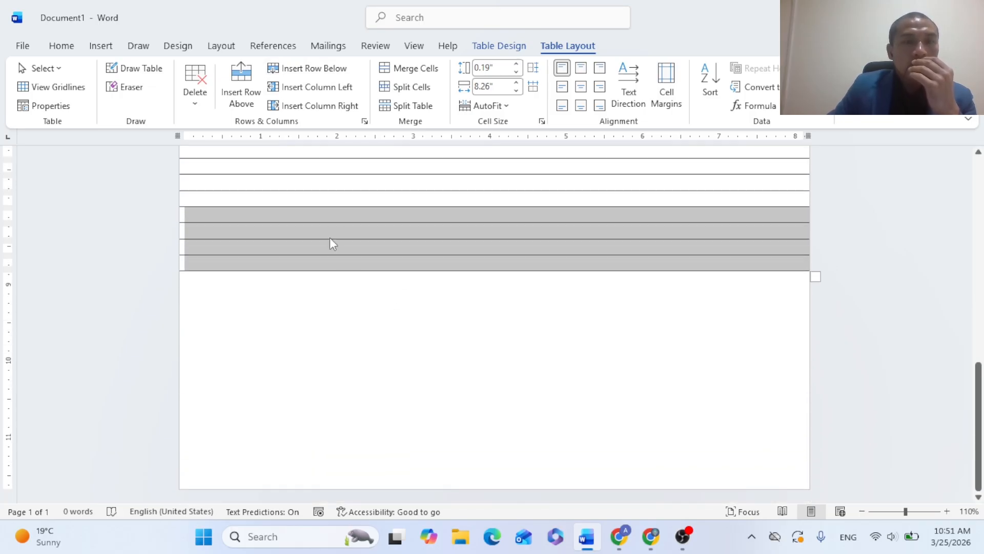
left_click(332, 68)
left_click(332, 68)
left_click(332, 68)
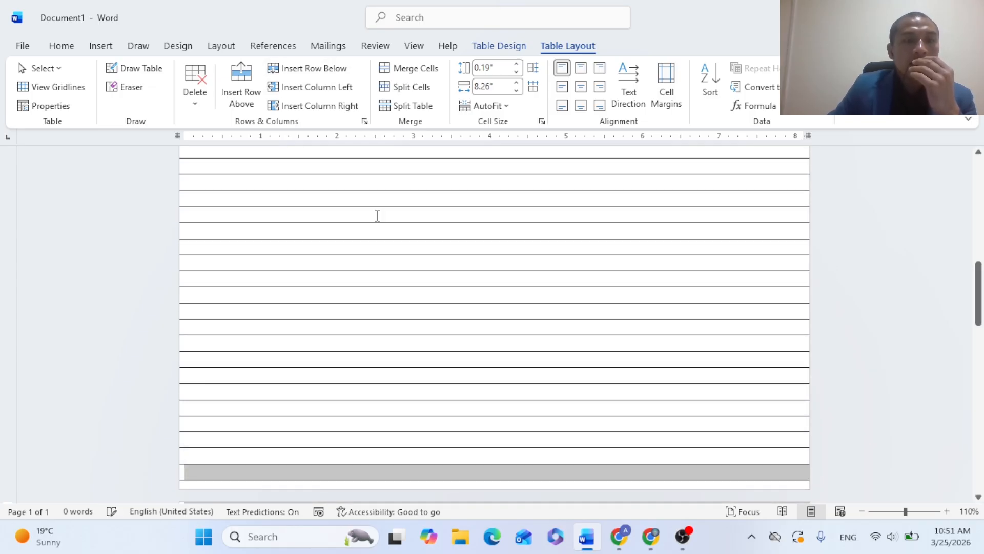
scroll(369, 202, "down", 5)
scroll(370, 297, "down", 3)
scroll(356, 254, "up", 2)
left_click(316, 70)
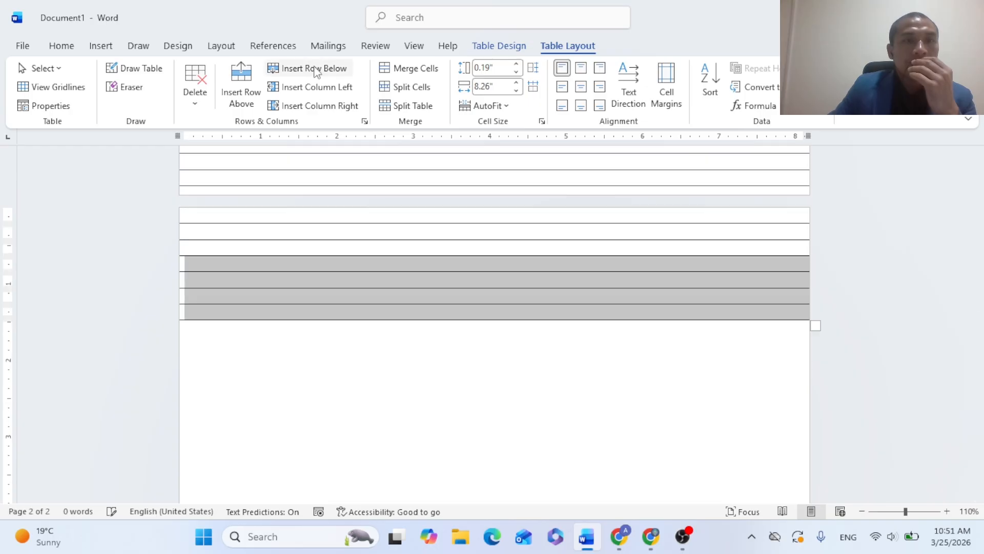
Delete the table's rows on the second page together with the last few rows at the end of page one
scroll(335, 228, "up", 2)
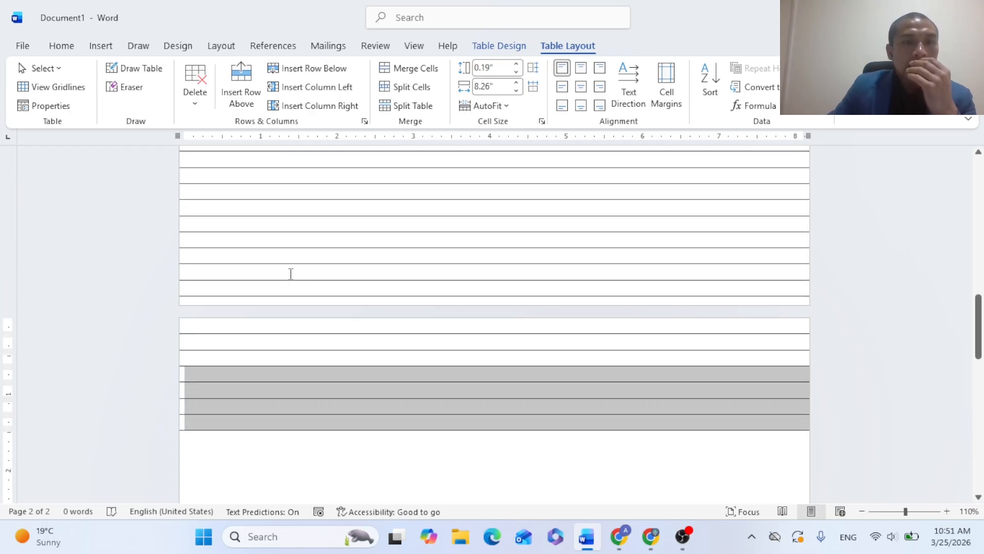
left_click_drag(324, 326, 358, 444)
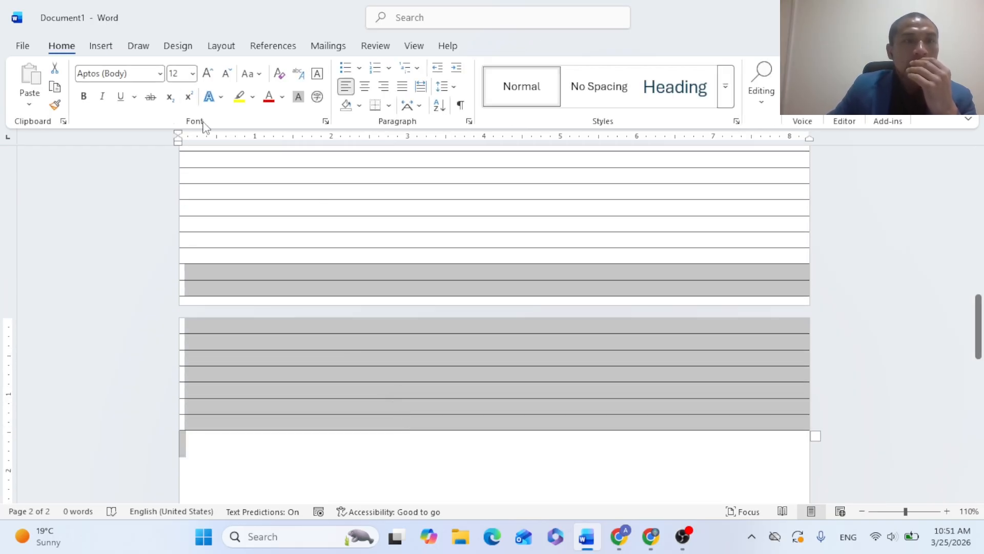
left_click(333, 313)
left_click_drag(311, 257, 387, 434)
left_click_drag(323, 264, 396, 428)
left_click(203, 106)
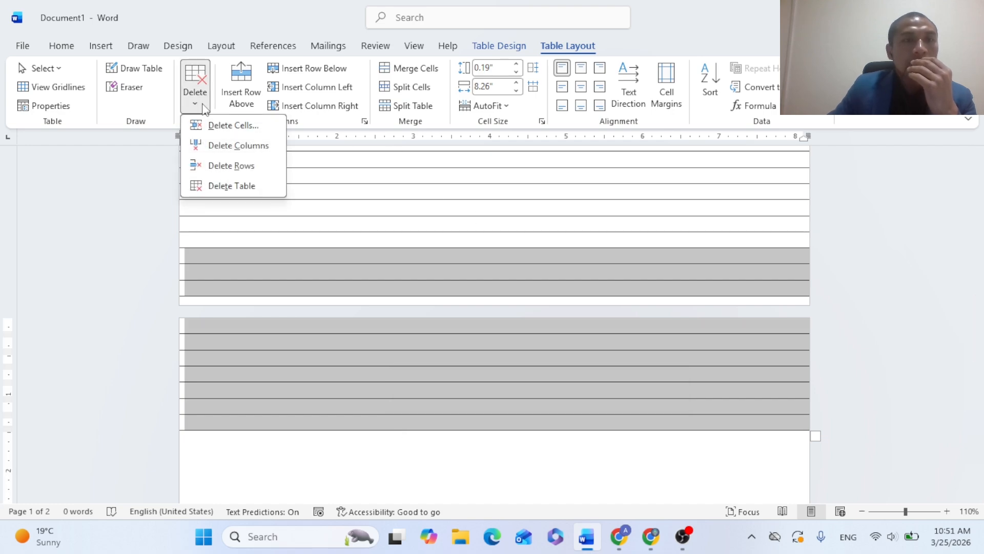
left_click(241, 165)
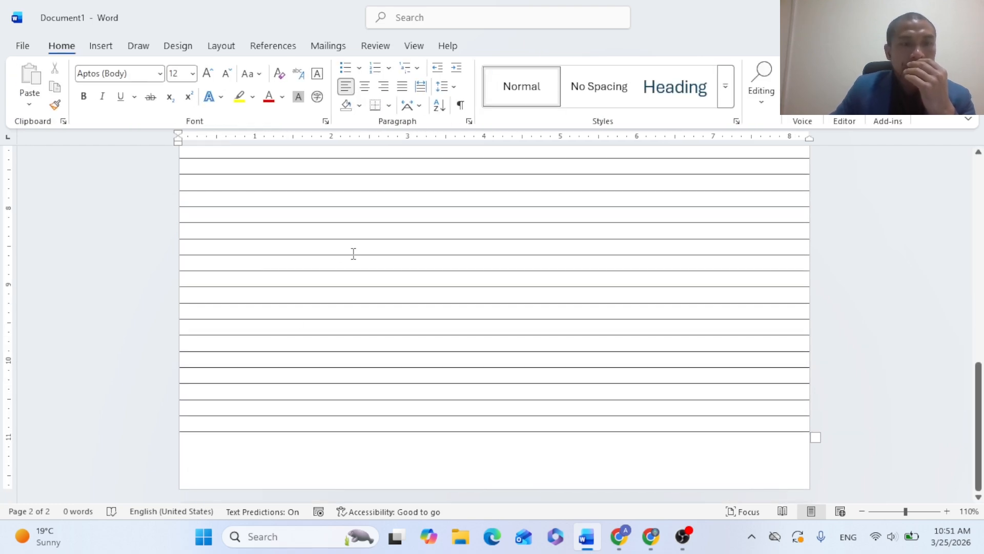
Draw a straight horizontal line across the full page width in the blank space above the table
scroll(353, 253, "up", 10)
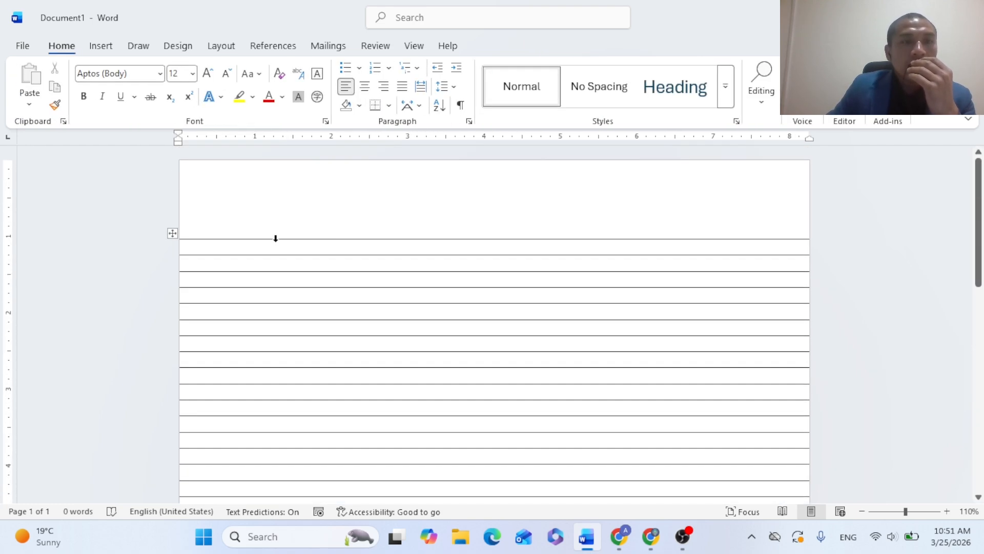
left_click(101, 45)
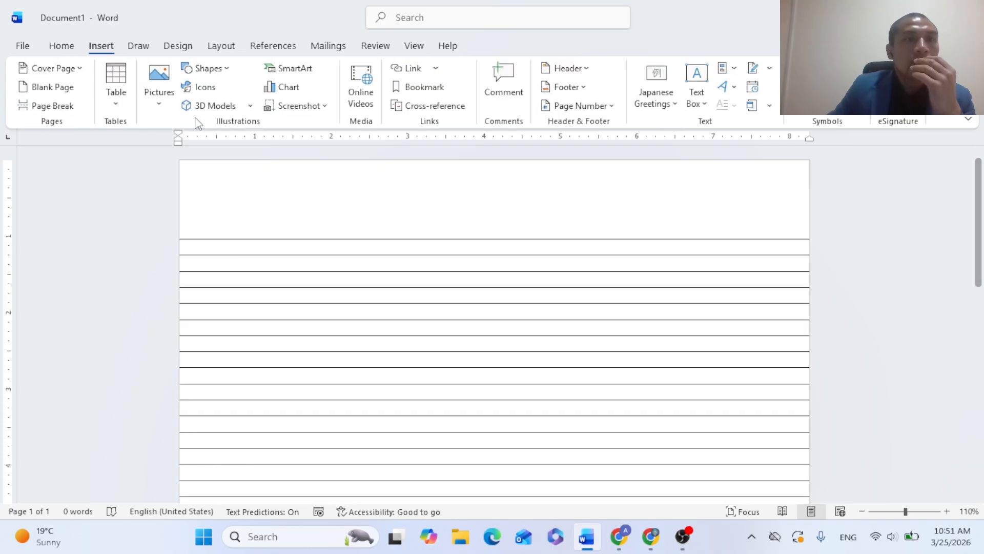
left_click(223, 70)
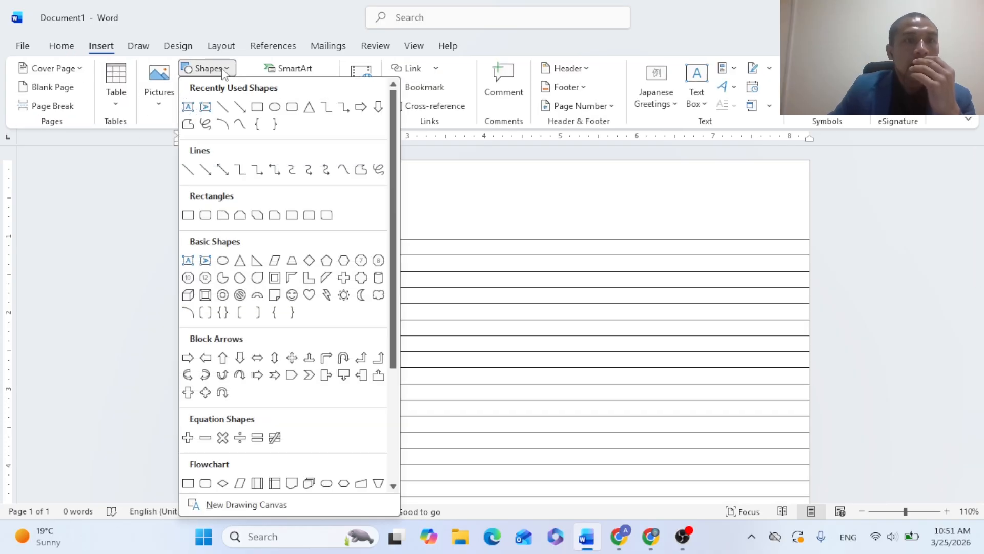
left_click(224, 110)
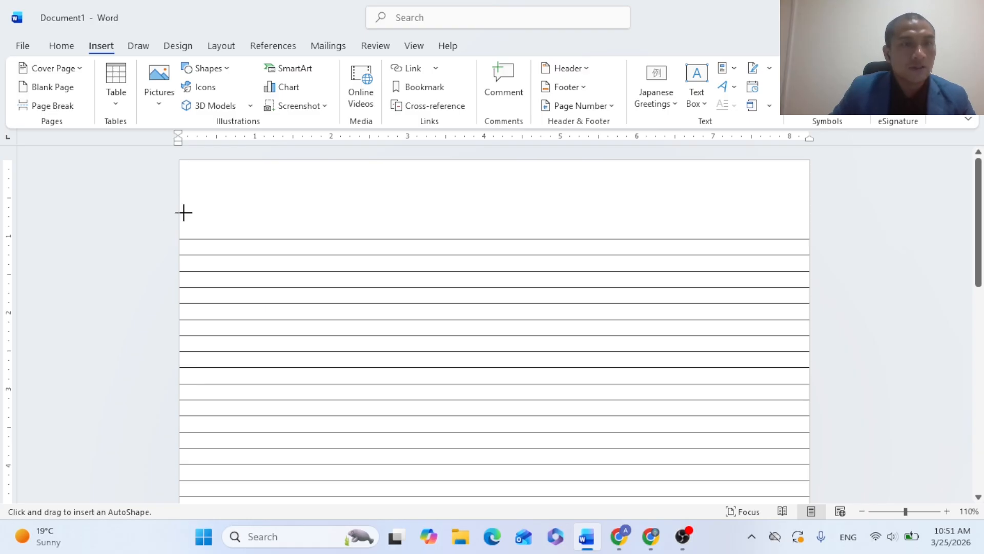
mouse_move(183, 213)
left_mouse_down()
mouse_move(825, 213)
mouse_move(810, 213)
left_mouse_up()
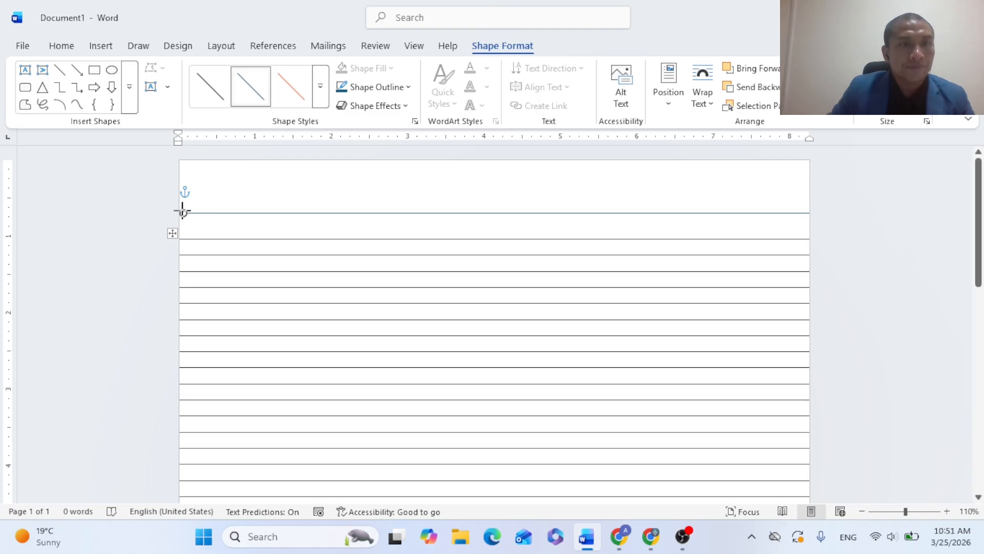
Format the line above the table with a 3 pt weight and a standard red outline
left_click(397, 91)
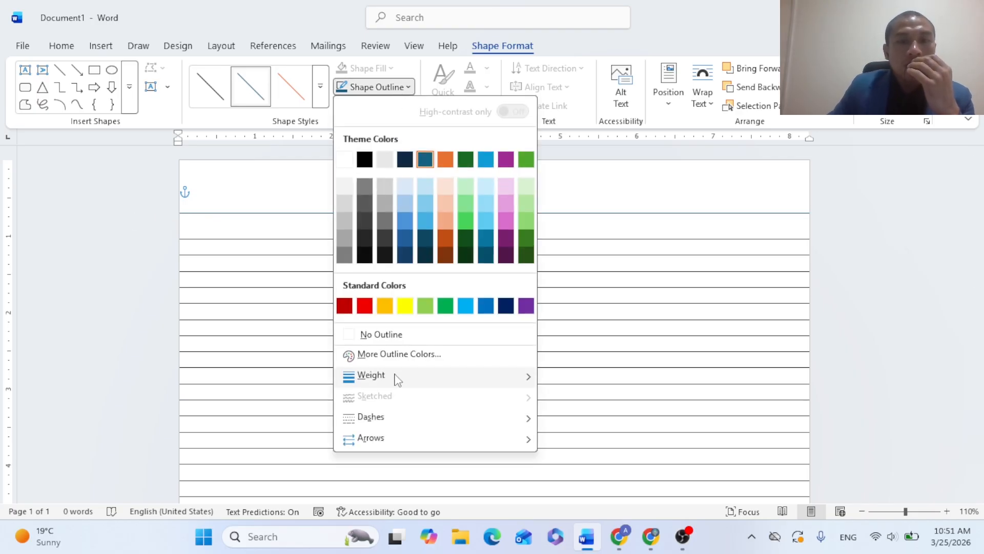
mouse_move(397, 380)
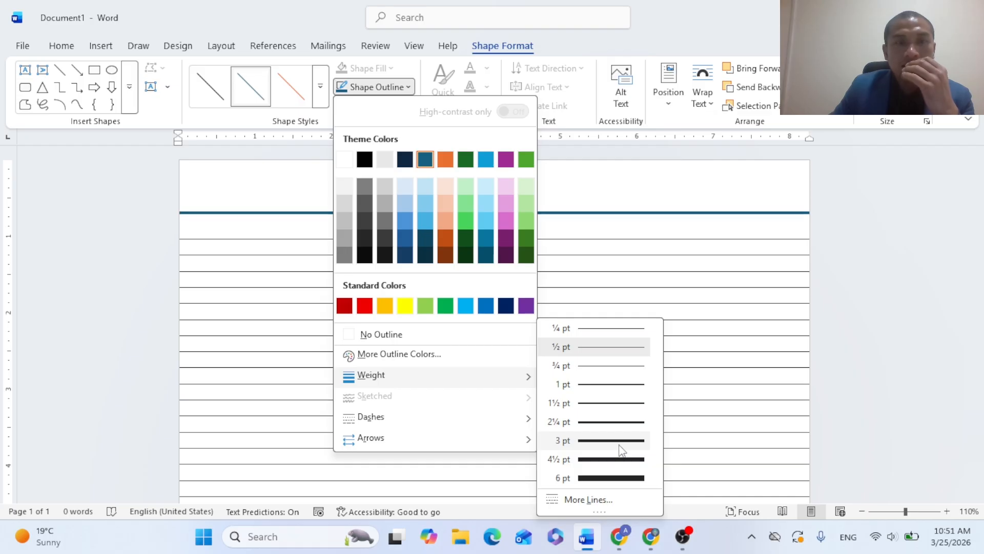
left_click(620, 444)
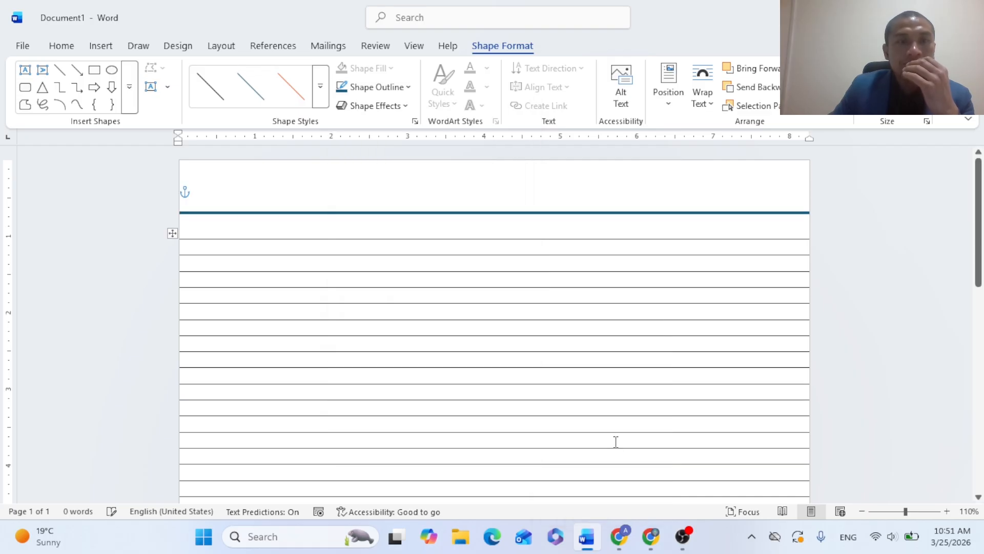
left_click(396, 88)
left_click(360, 305)
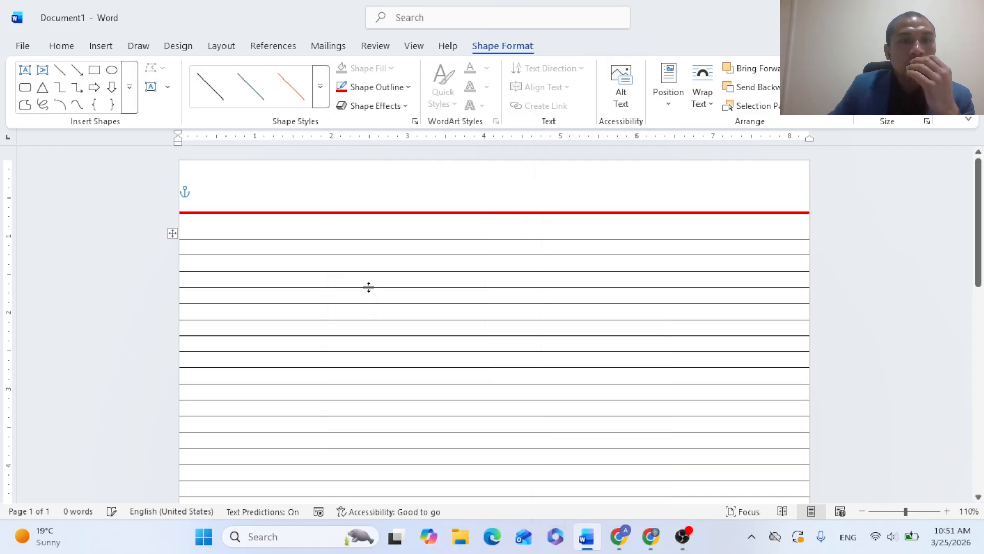
Nudge the red line slightly down towards the table in fine increments
key("ctrl+Down")
key("ctrl+Down")
key("ctrl+Down")
key("ctrl+Down")
key("ctrl+Down")
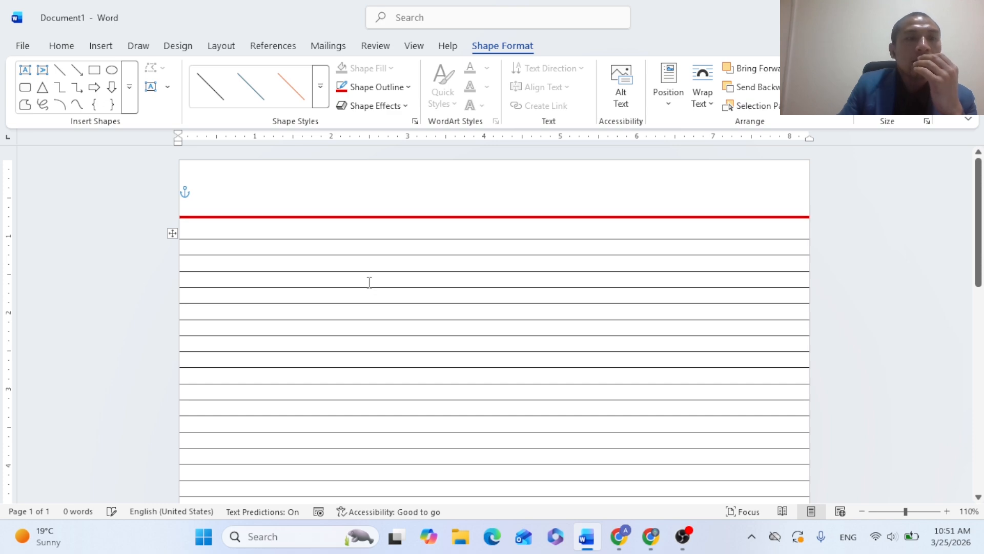
Move the red line further down until it sits just above the table's first ruled line
key("ctrl+Down")
key("ctrl+Down")
key("ctrl+Down")
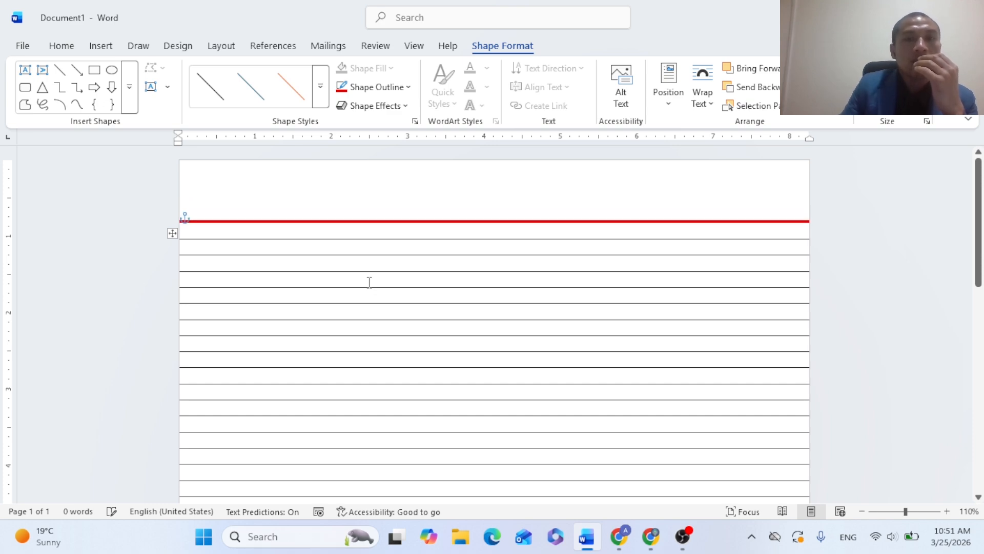
key("ctrl+Down")
key("ctrl+Down")
key("ctrl+Down")
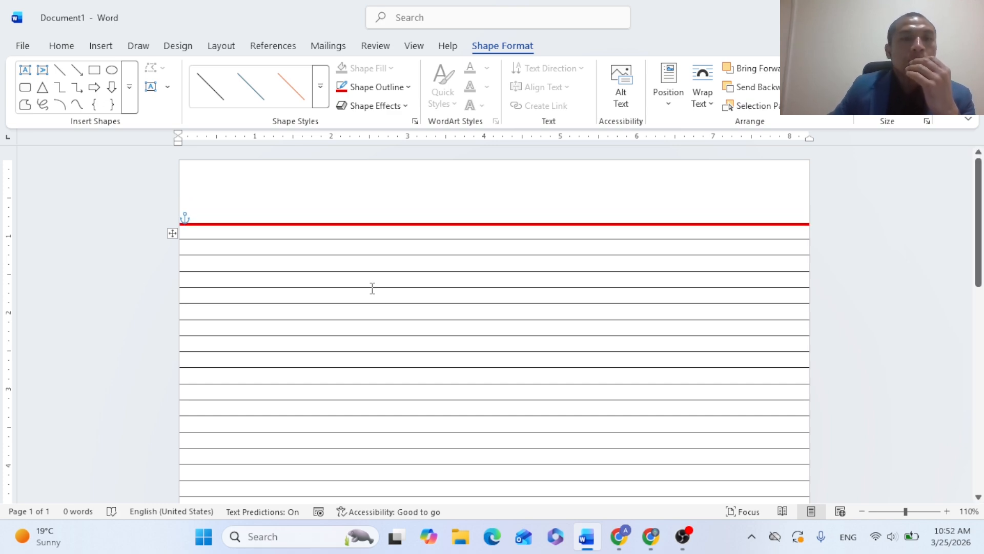
Duplicate the red line and place the copy parallel to the original, a small gap above it
left_click(61, 46)
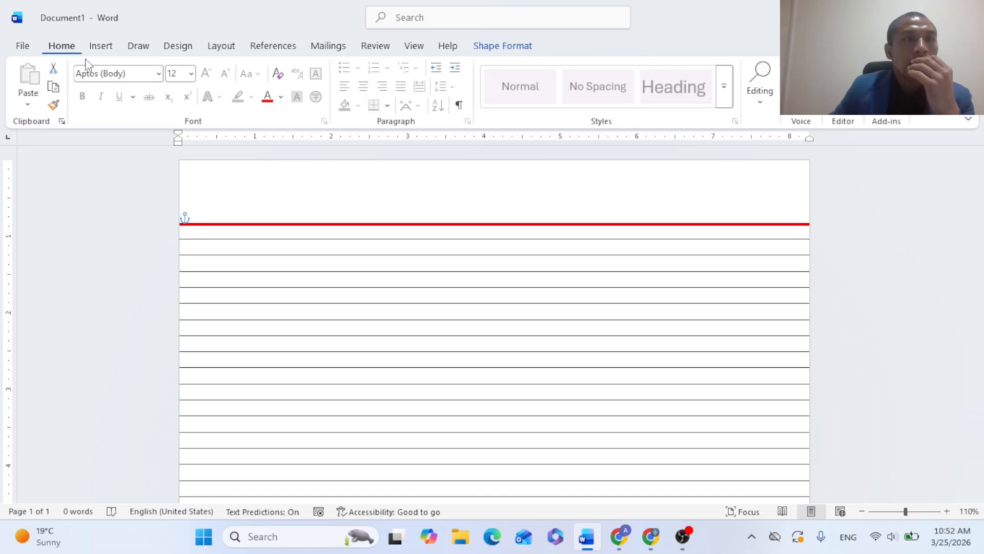
left_click(53, 88)
key("ctrl+v")
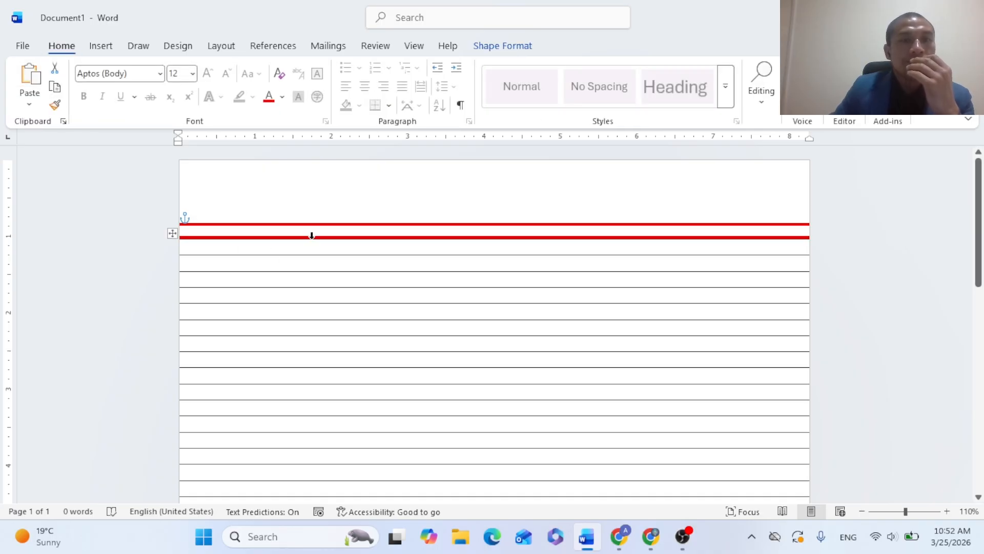
key("Up")
key("Up")
key("Up")
key("Up")
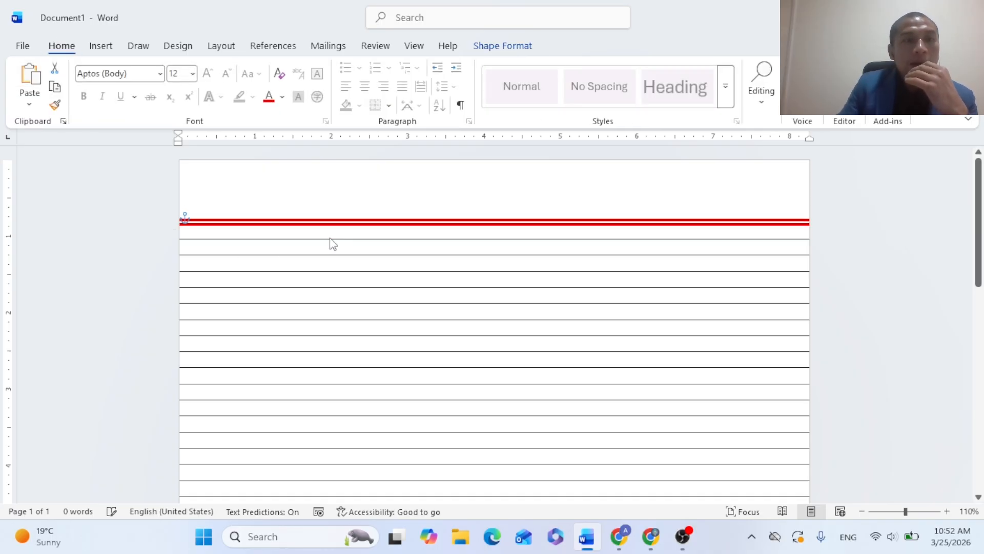
key("Up")
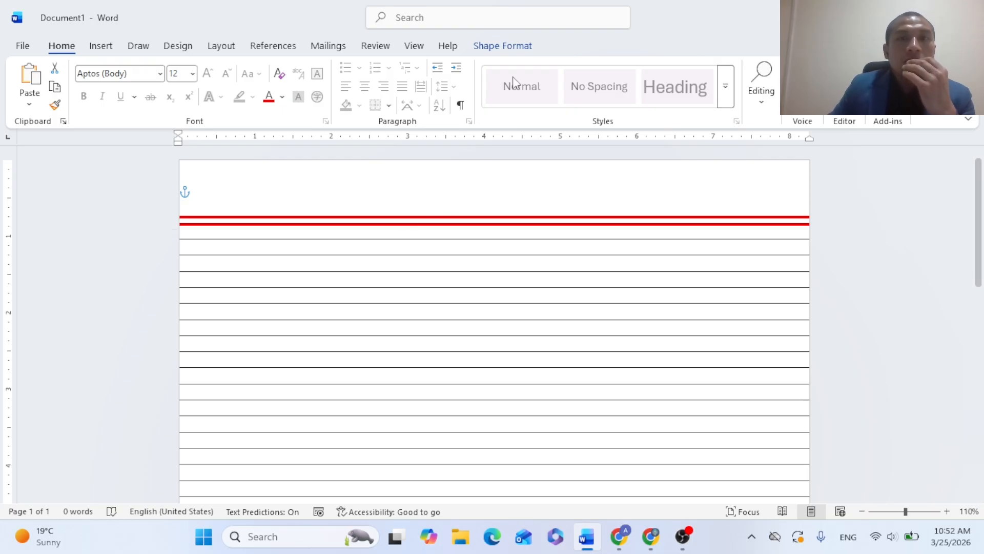
Set the weight of the upper red line to 1½ pt
left_click(516, 50)
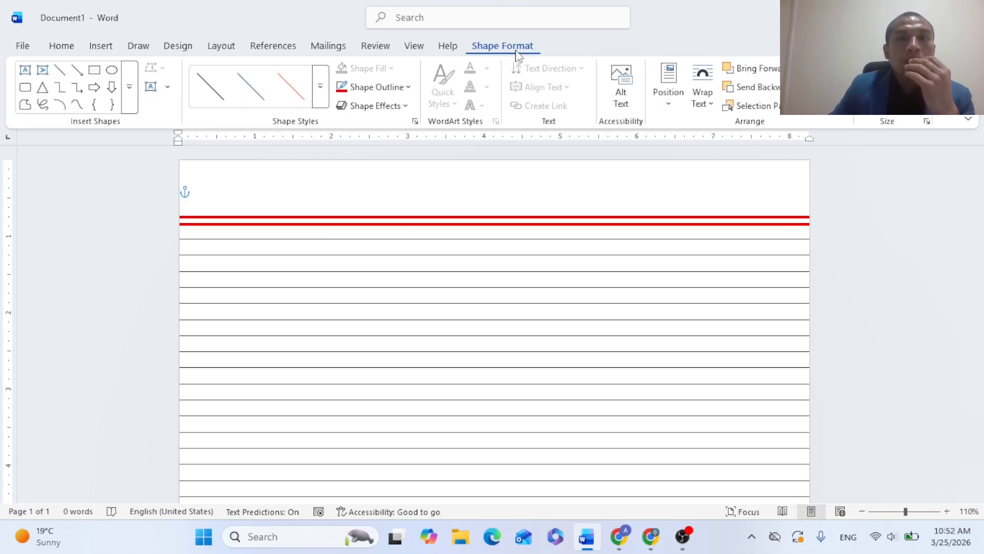
left_click(395, 86)
mouse_move(423, 381)
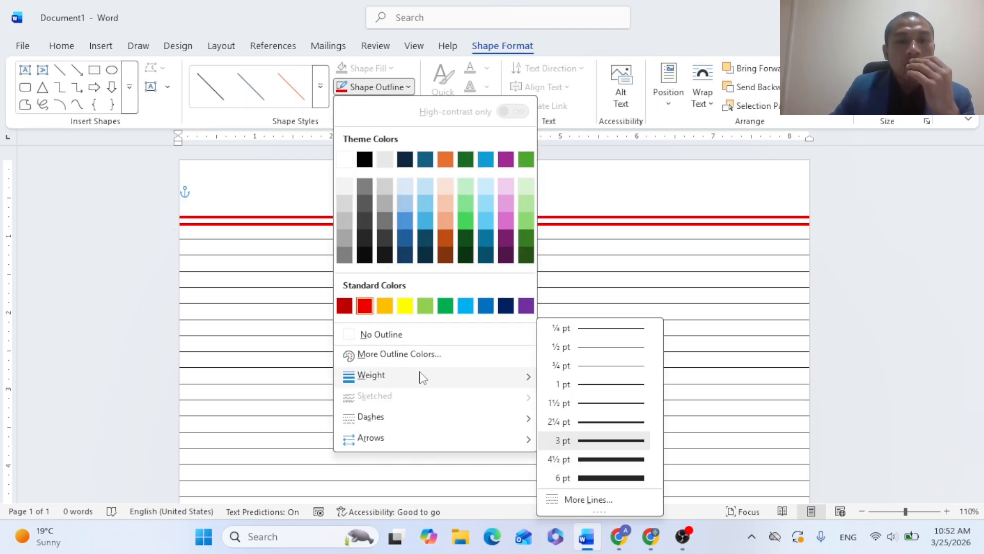
left_click(608, 409)
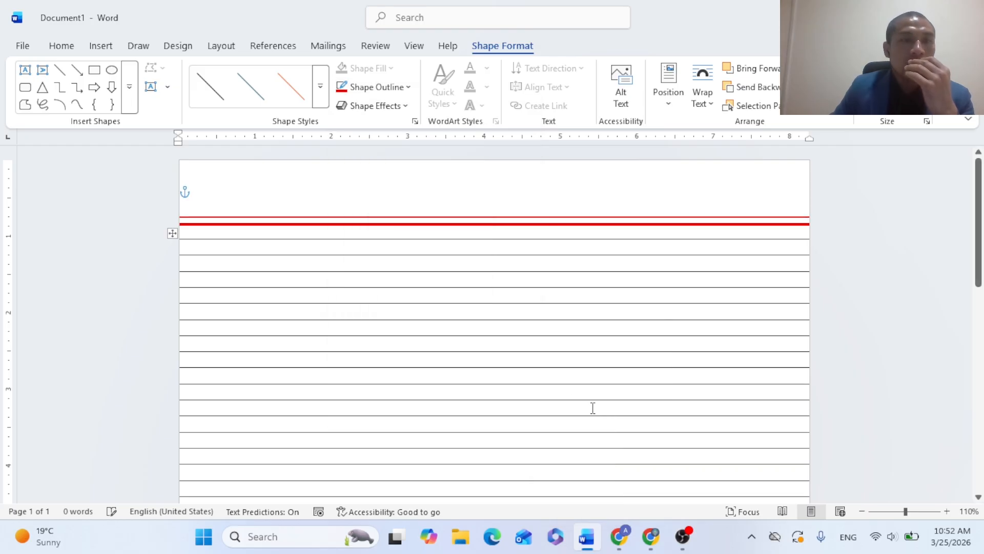
Draw a horizontal scroll banner about 1.1 inches wide in the page's upper-right corner, fitting it above the red lines
left_click(101, 45)
left_click(211, 74)
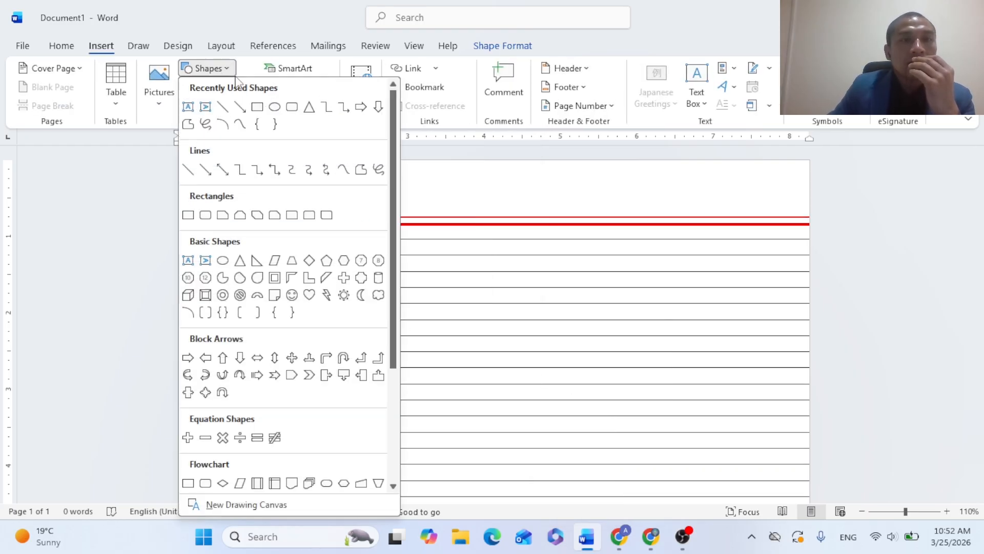
scroll(346, 409, "down", 3)
scroll(347, 408, "down", 1)
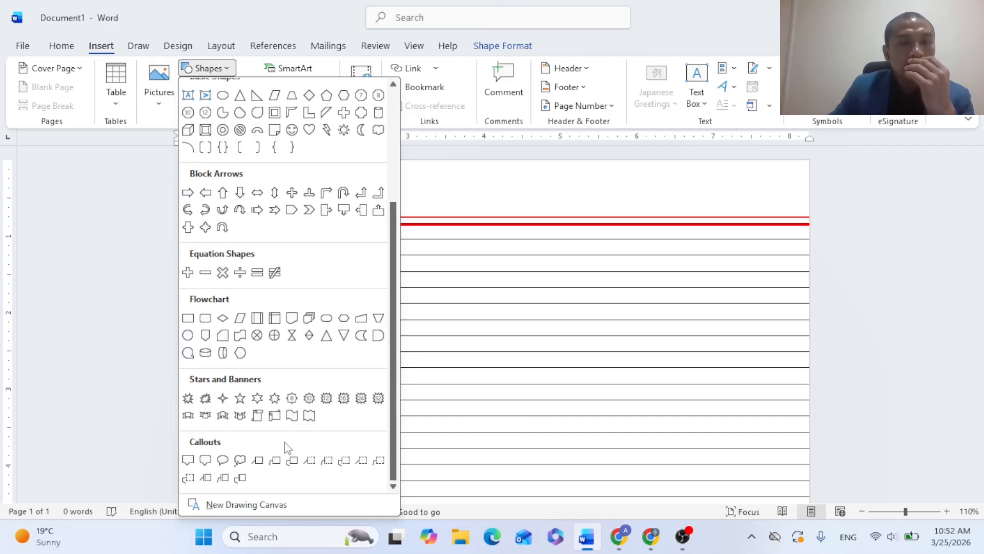
left_click(275, 419)
left_click_drag(662, 168, 776, 224)
left_click_drag(741, 189, 737, 189)
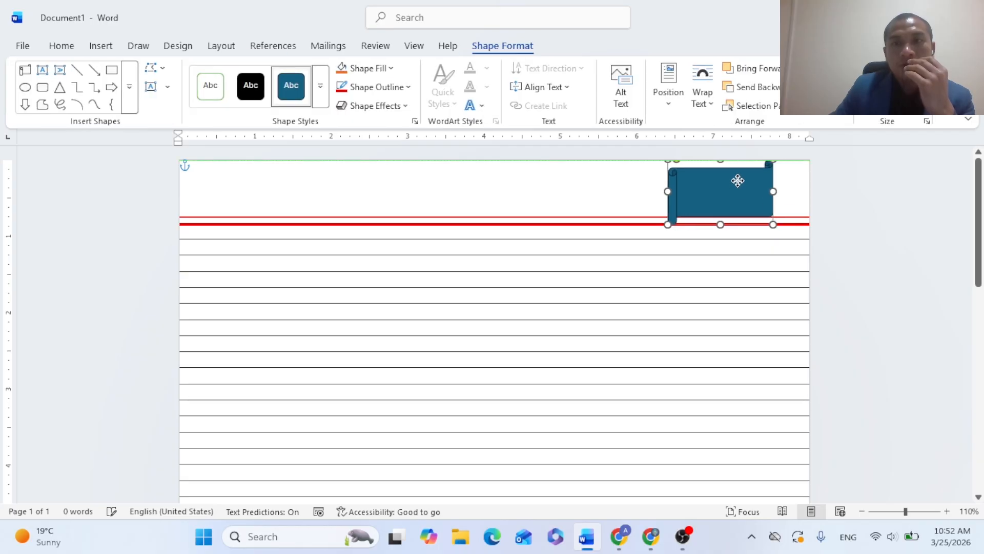
key("Up")
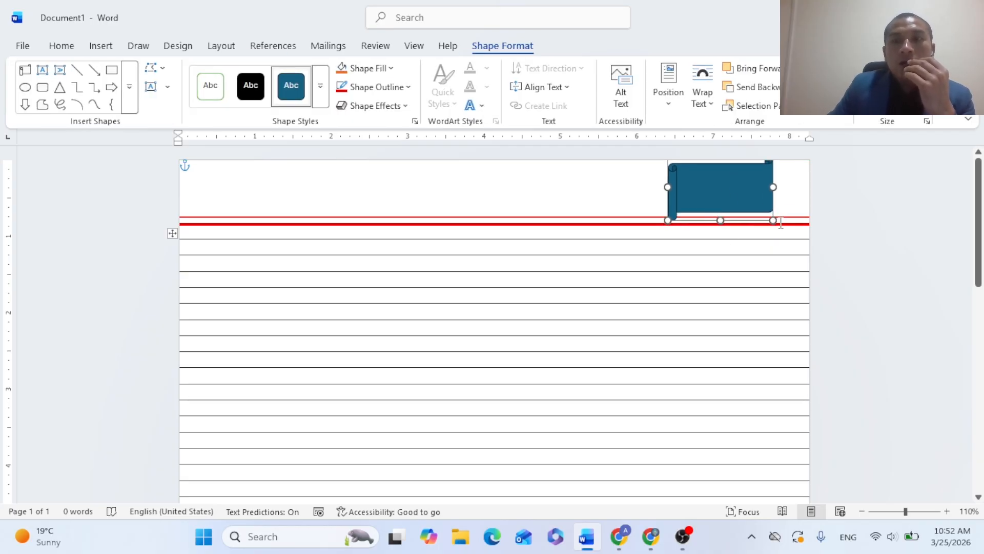
left_click_drag(773, 220, 752, 213)
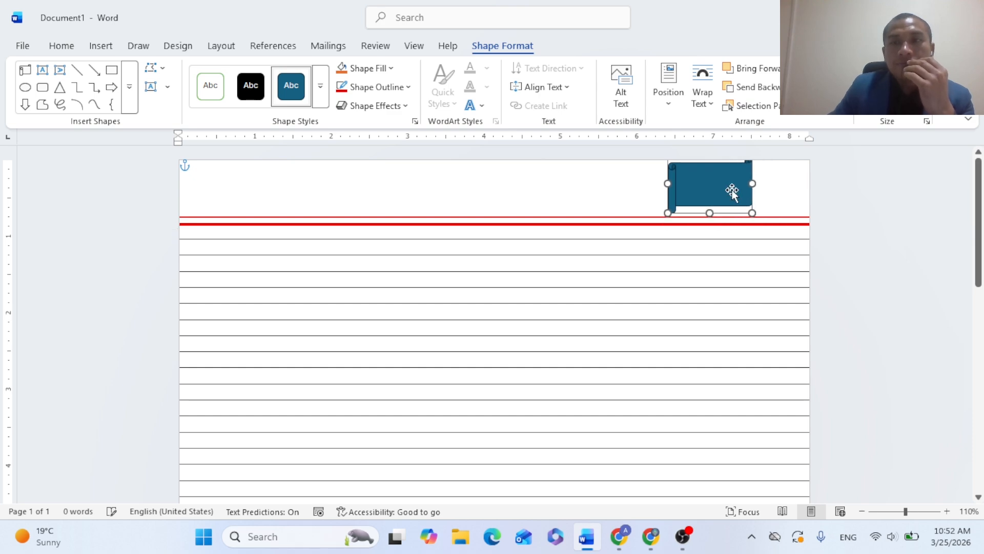
Add a blank line above the red lines to deepen the header, and enlarge the scroll to about 1.5 inches wide
left_click(255, 207)
key("Return")
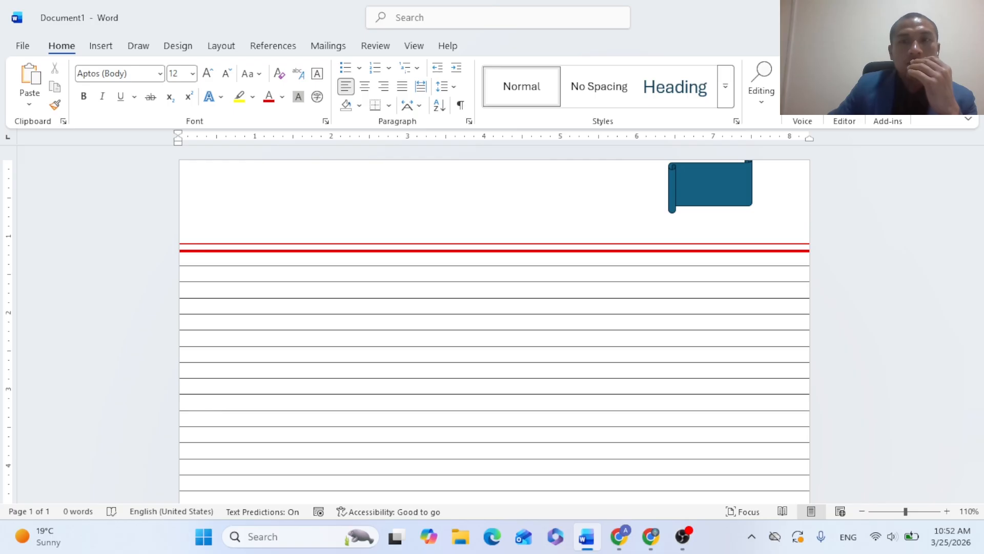
left_click(744, 197)
left_click_drag(758, 214, 732, 221)
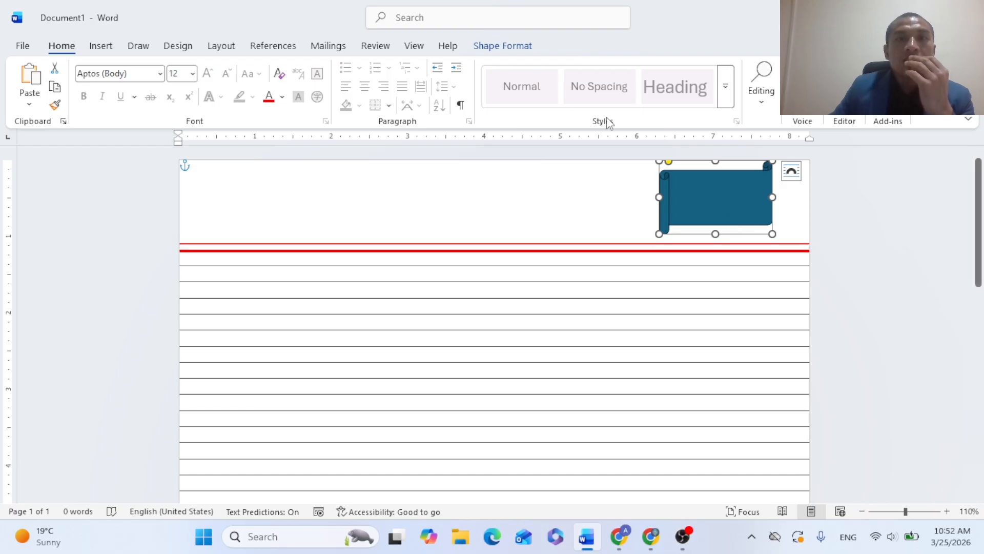
Remove the scroll's fill and give it a standard red outline
left_click(516, 45)
left_click(391, 68)
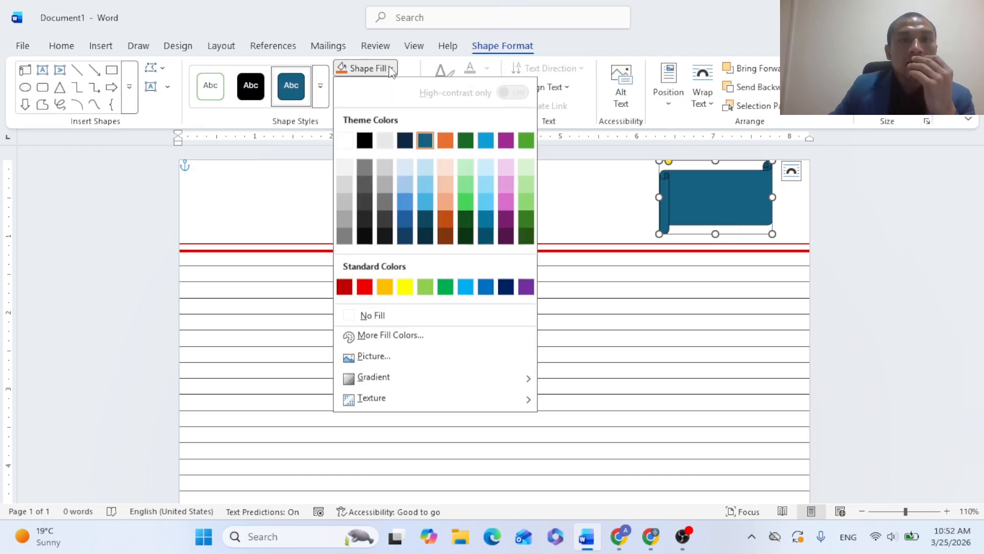
left_click(392, 315)
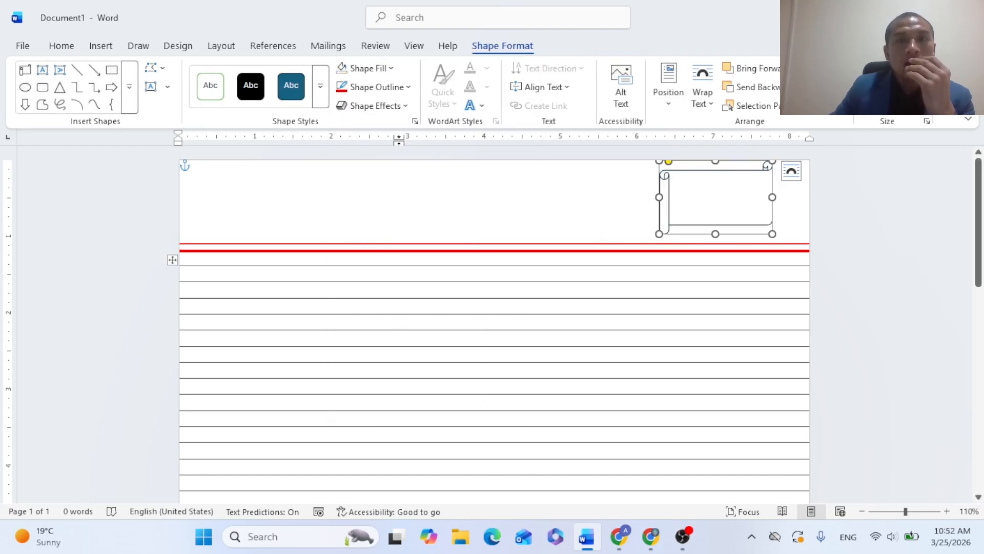
left_click(404, 88)
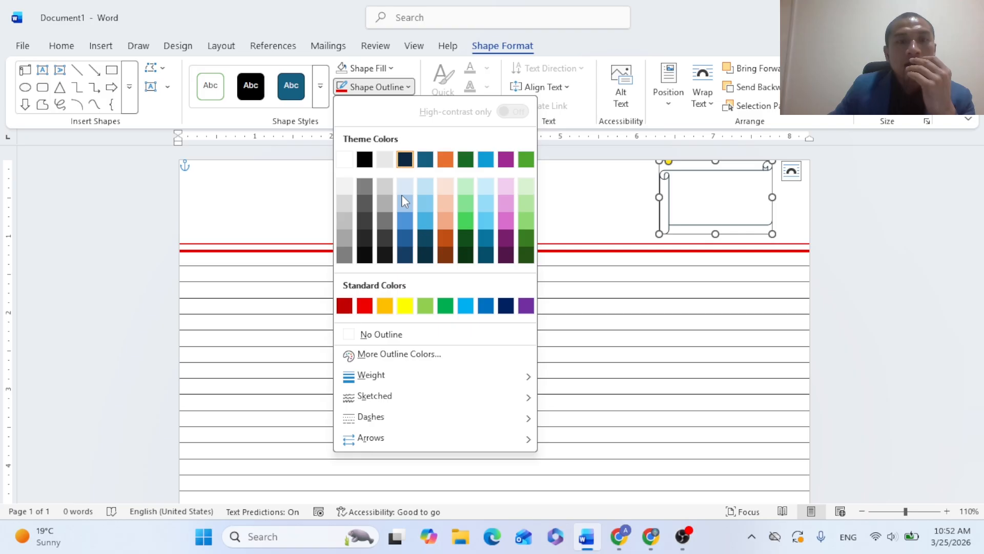
left_click(365, 306)
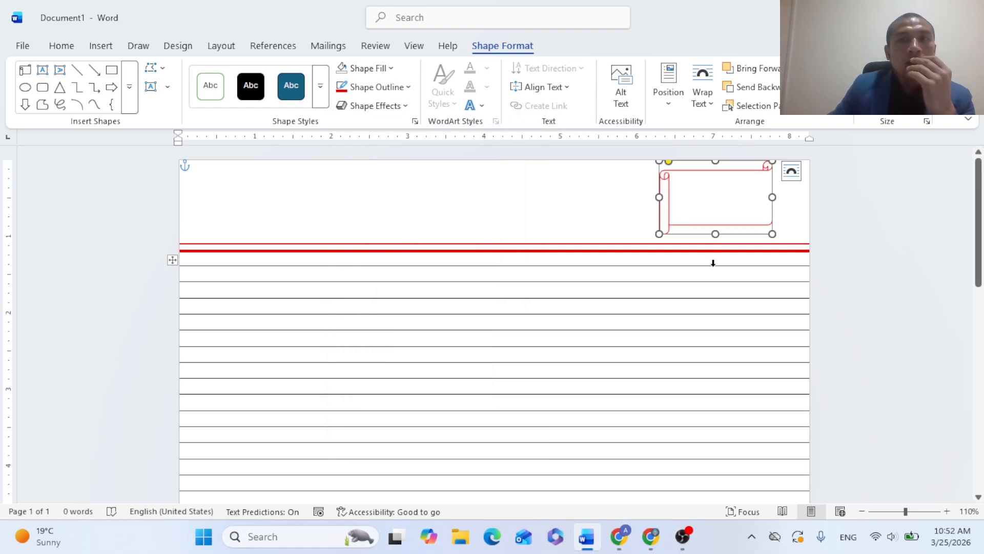
Add standard red text inside the scroll with "Page:" and "Date:" on separate lines, each followed by a dotted blank
right_click(701, 182)
left_click(694, 177)
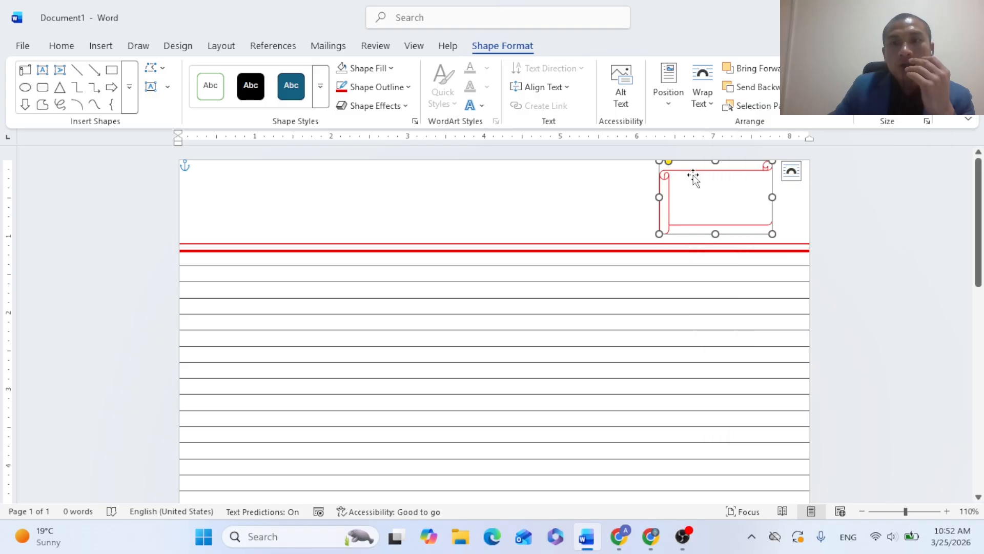
right_click(694, 174)
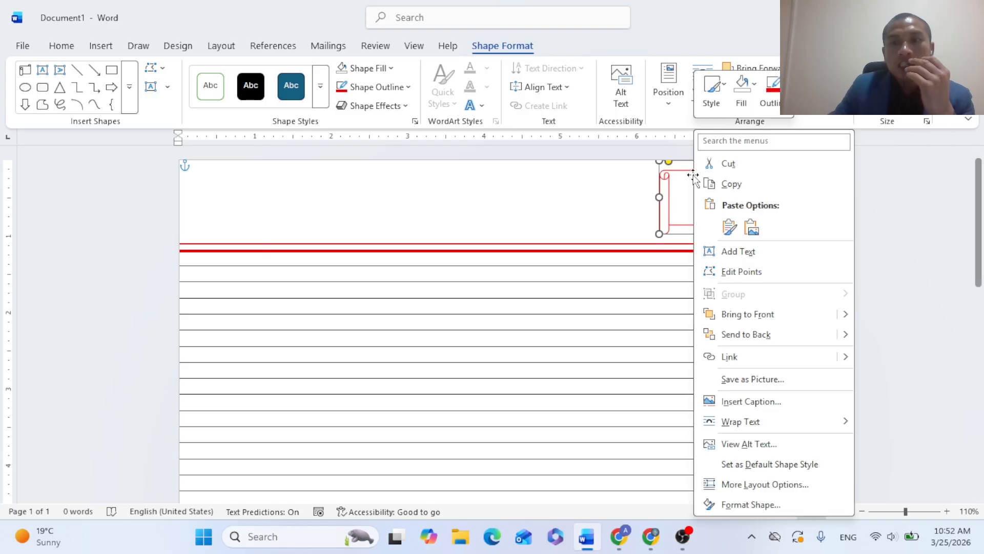
left_click(739, 252)
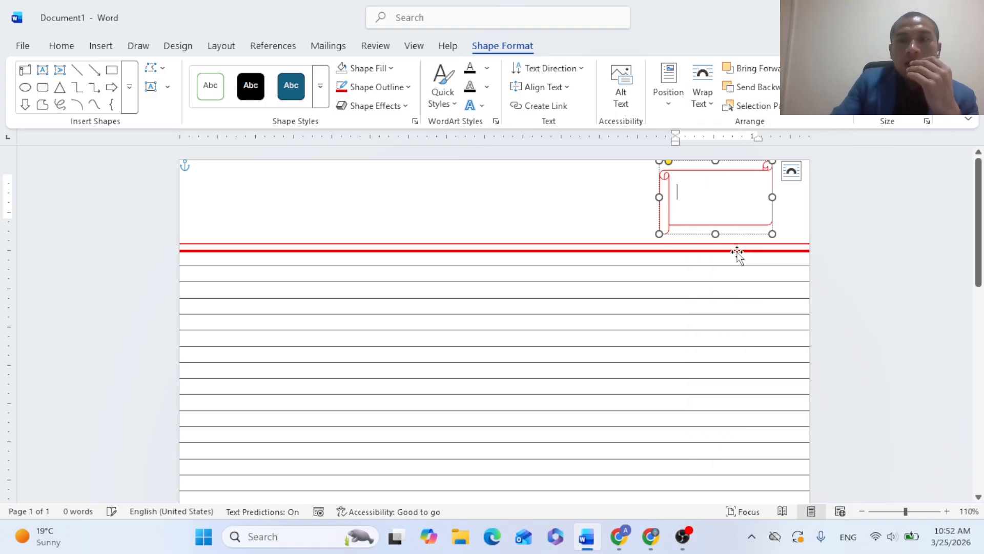
left_click(486, 69)
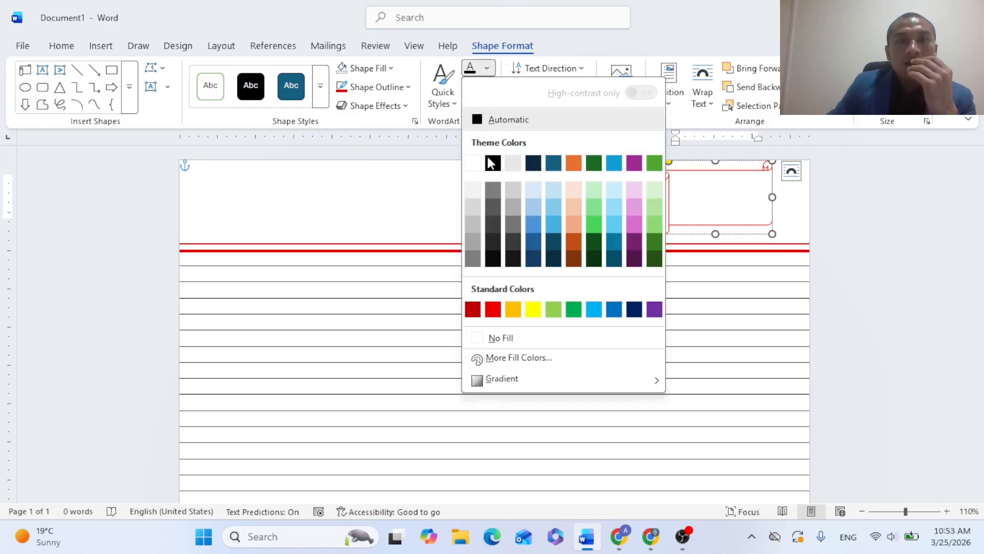
left_click(492, 310)
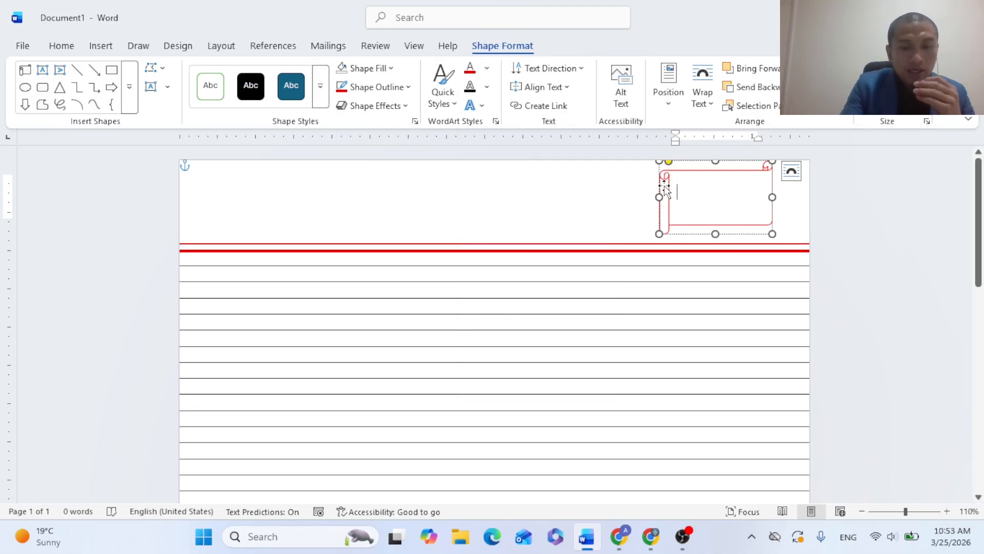
type("PA")
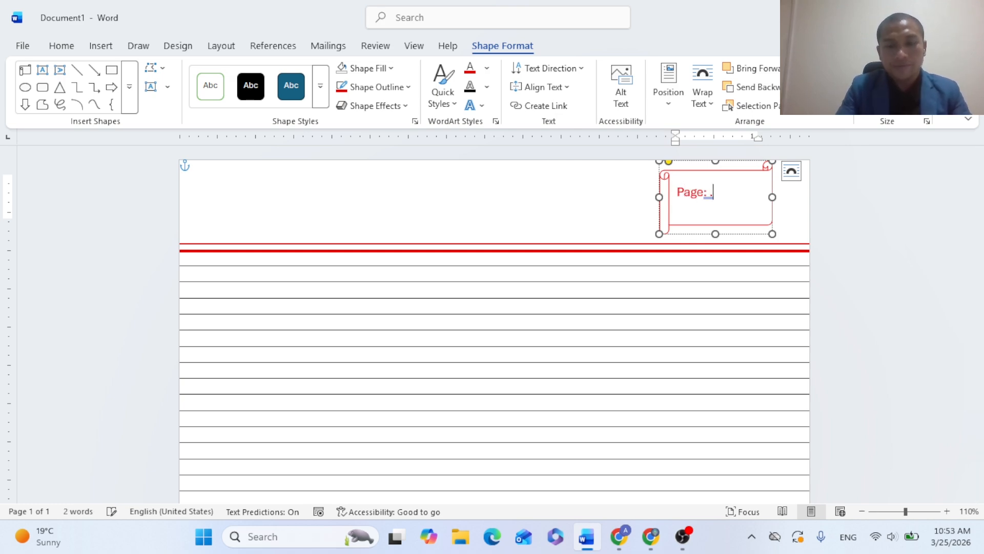
key("Return")
type("Date: ............")
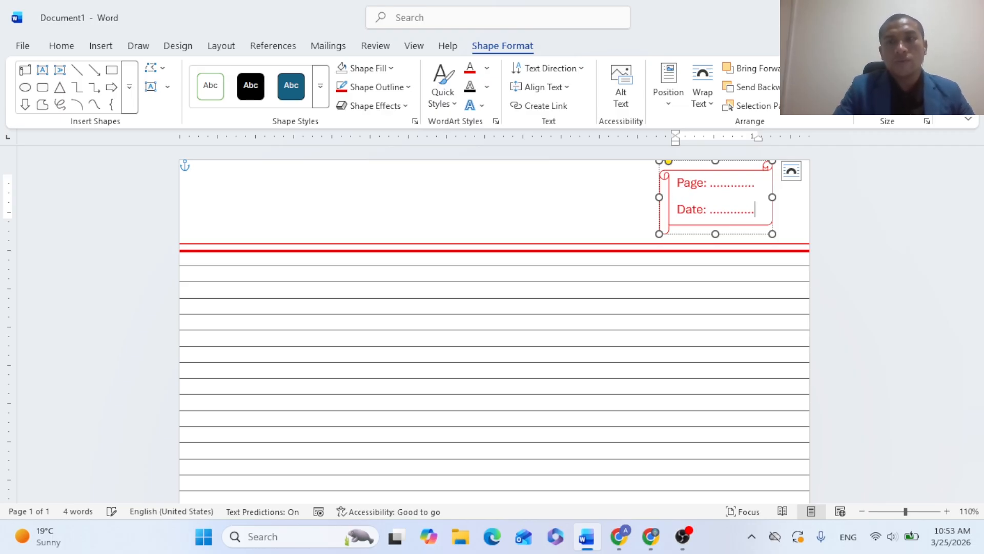
Set the scroll's Page and Date lines to 1.0 line spacing and remove the space after the paragraphs
left_click_drag(676, 180, 741, 222)
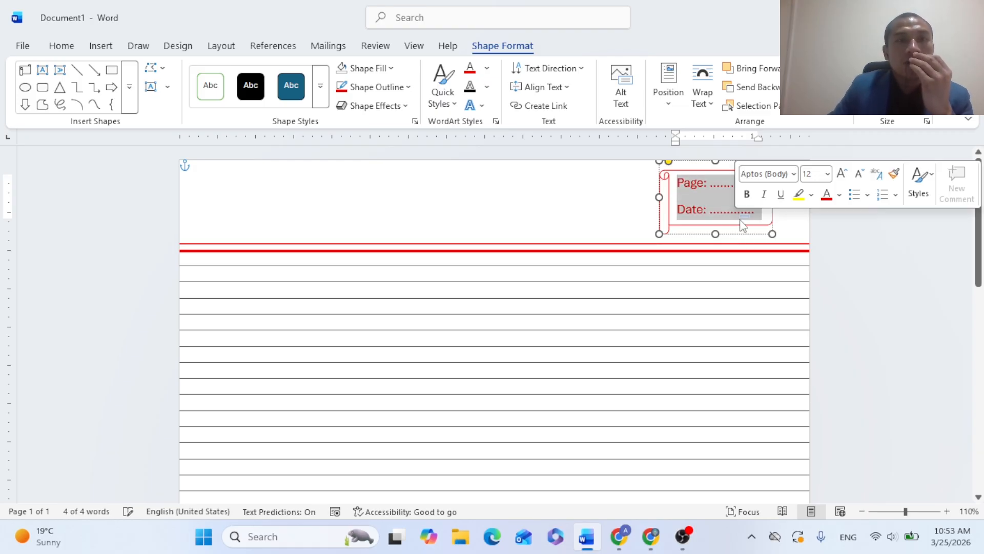
left_click(62, 45)
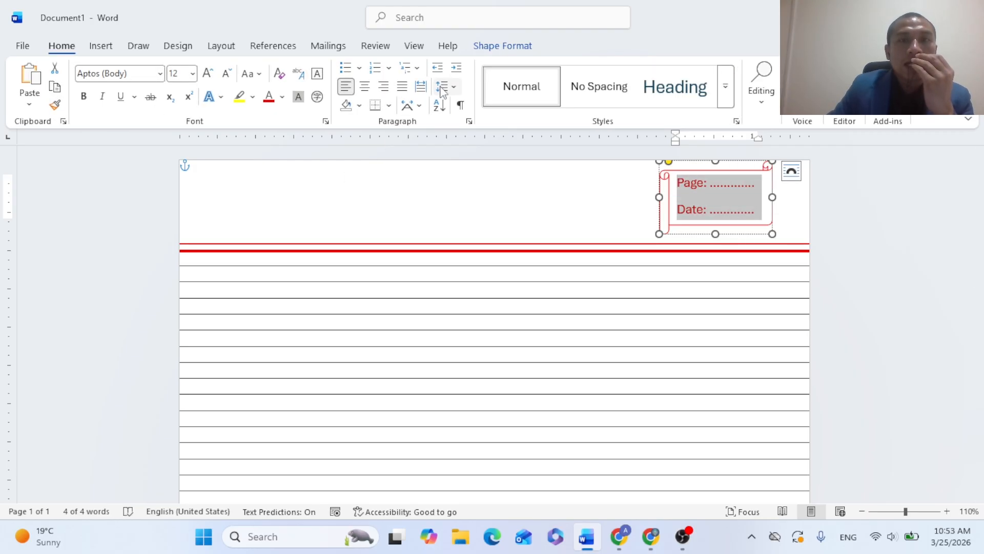
left_click(452, 87)
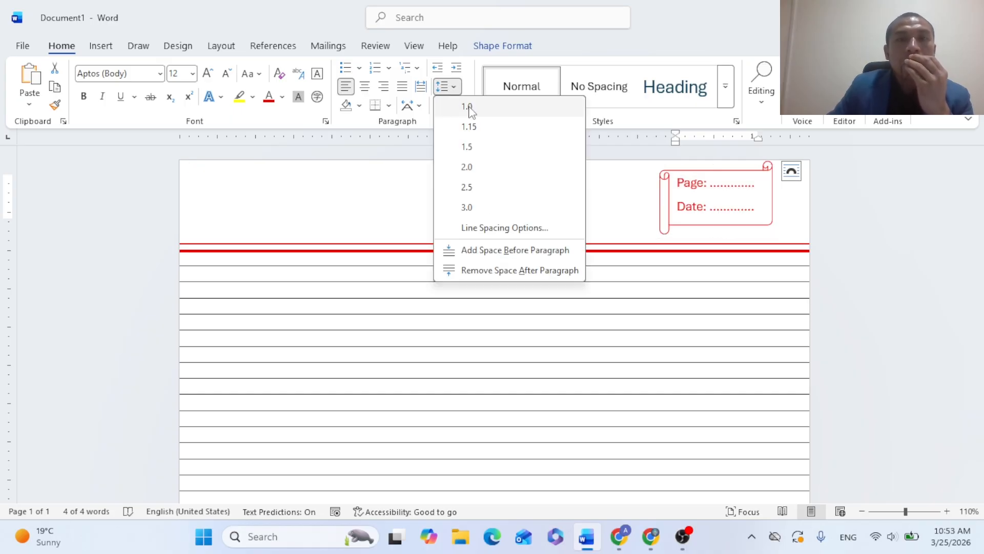
left_click(466, 107)
left_click(447, 86)
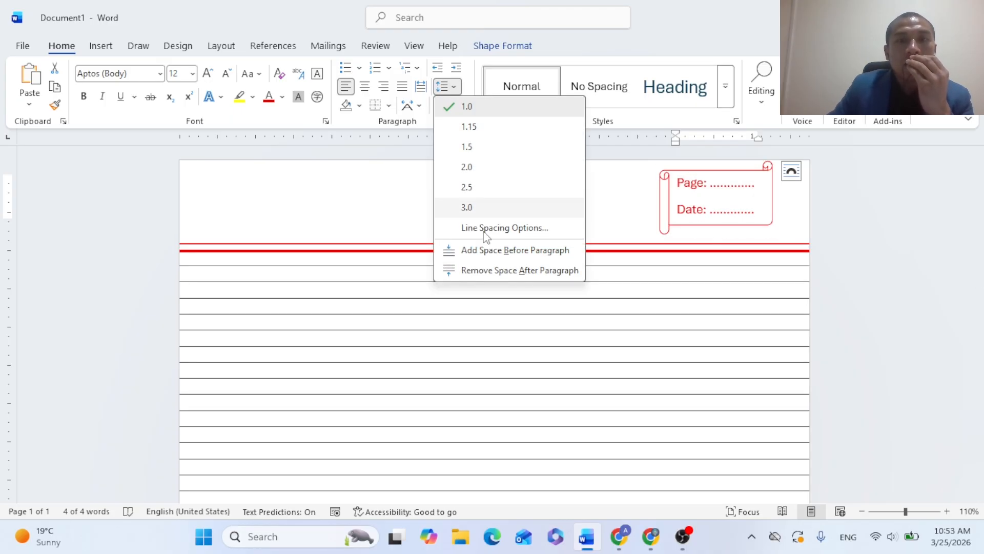
left_click(498, 272)
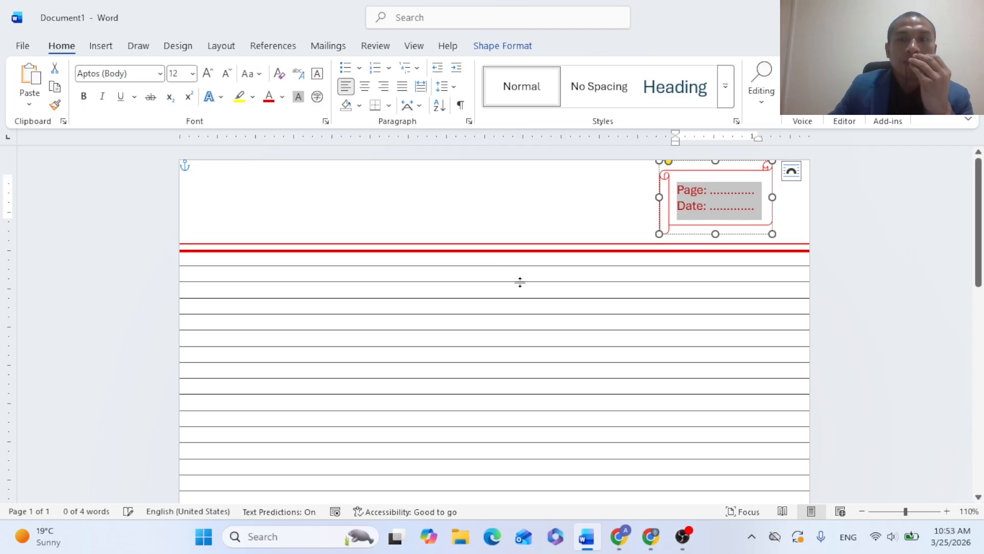
left_click(501, 335)
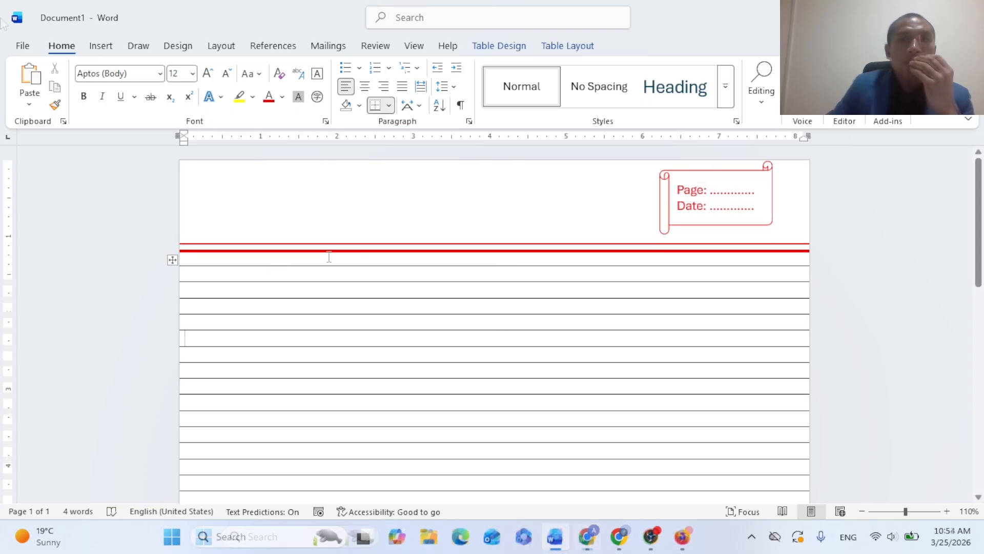
Draw a straight vertical margin line about 1 inch from the page's left edge, running from the page top to the bottom
left_click(100, 45)
left_click(205, 68)
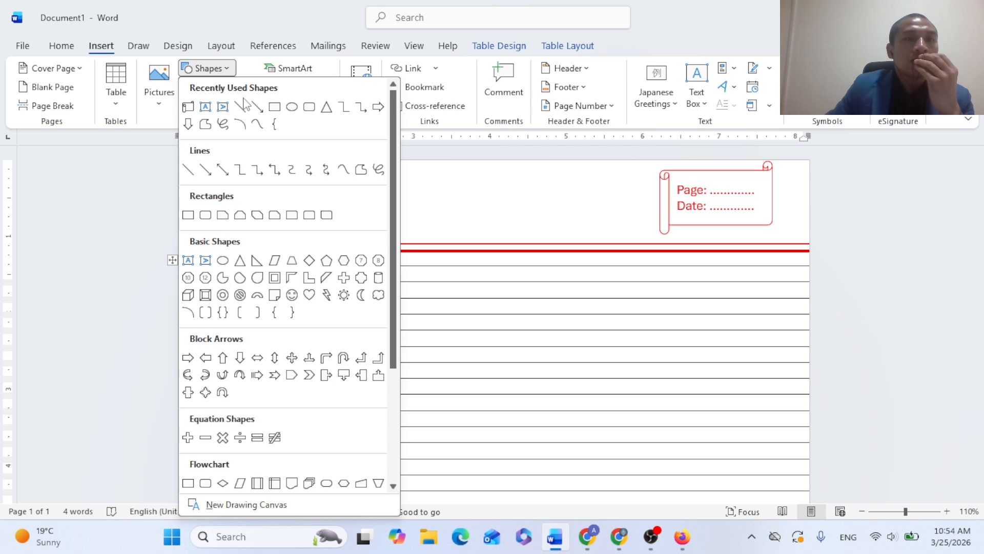
left_click(241, 105)
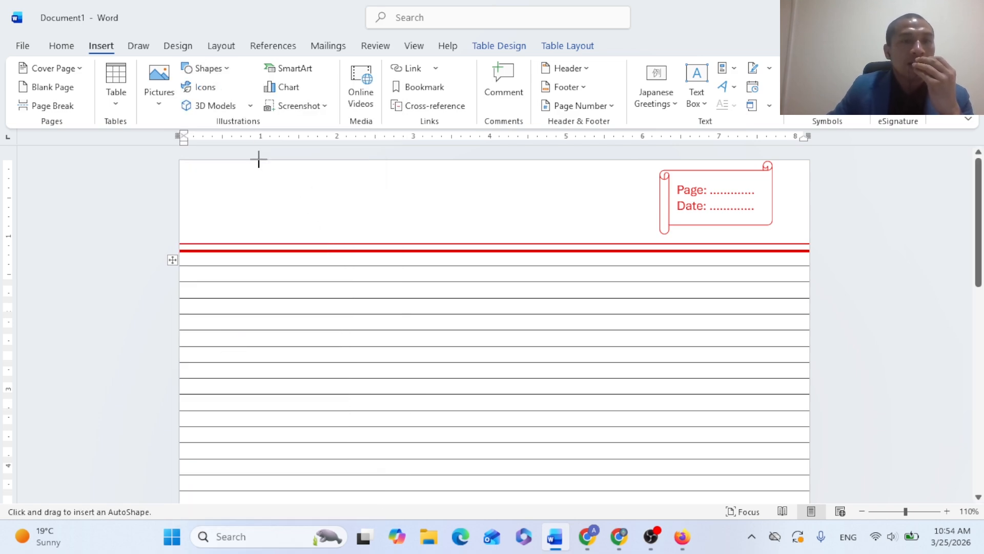
left_click_drag(259, 160, 266, 494)
scroll(307, 410, "down", 10)
scroll(263, 188, "up", 2)
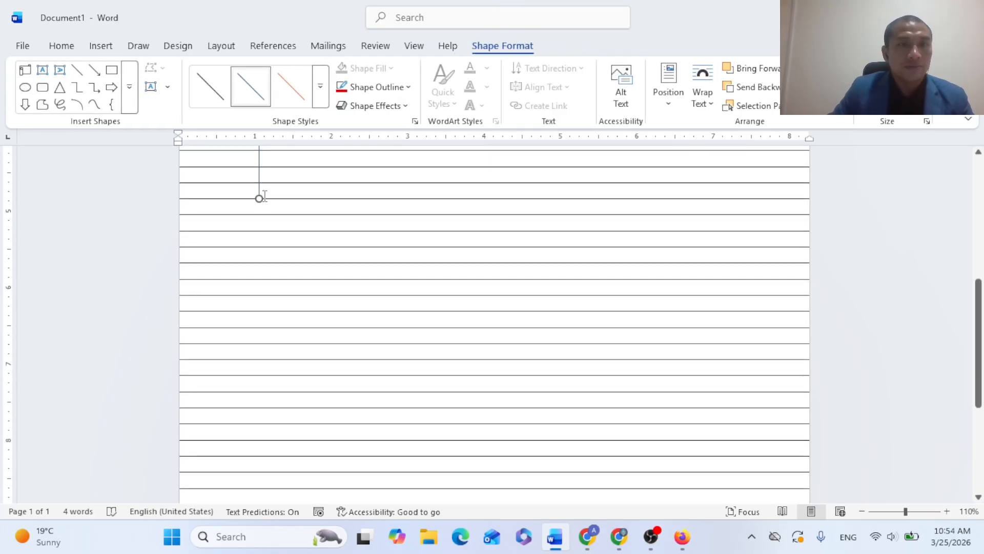
left_click_drag(259, 209, 239, 517)
scroll(310, 358, "down", 8)
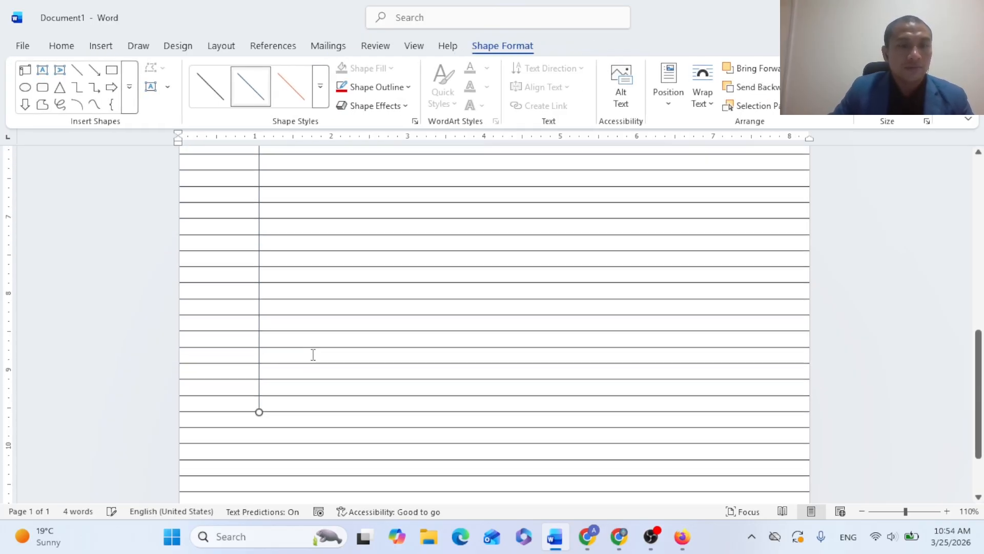
left_click_drag(260, 315, 262, 513)
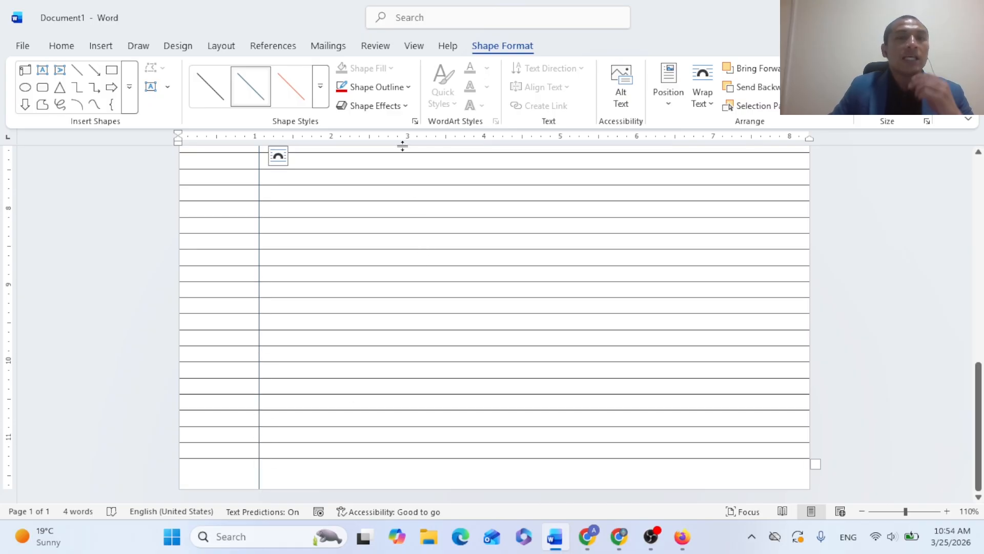
Set the vertical margin line's outline to 3 pt weight and standard red
left_click(376, 87)
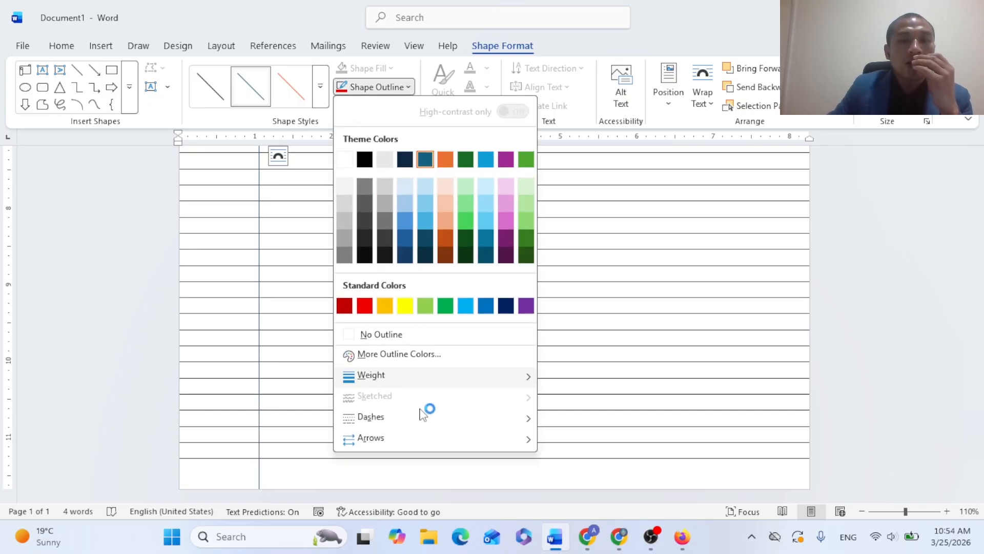
mouse_move(411, 374)
left_click(610, 439)
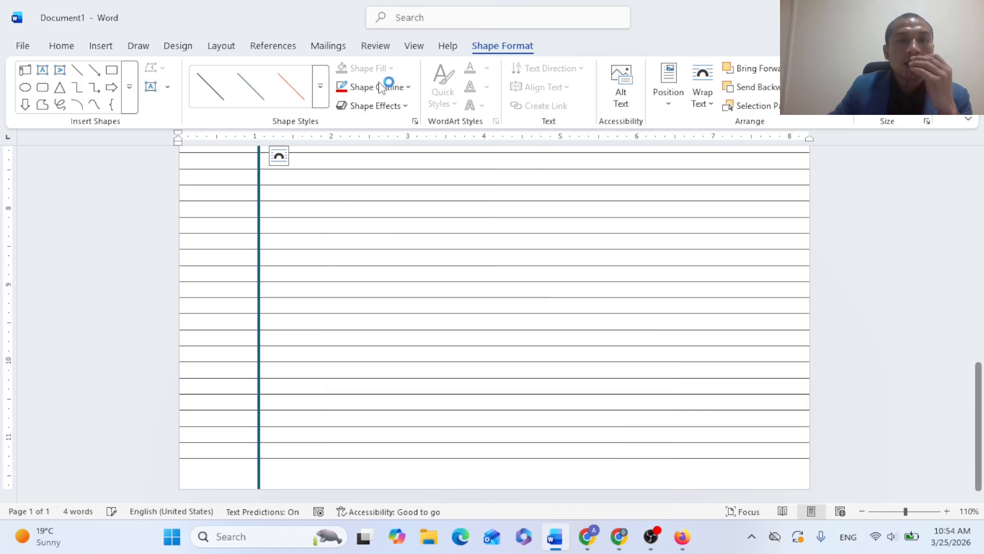
left_click(397, 87)
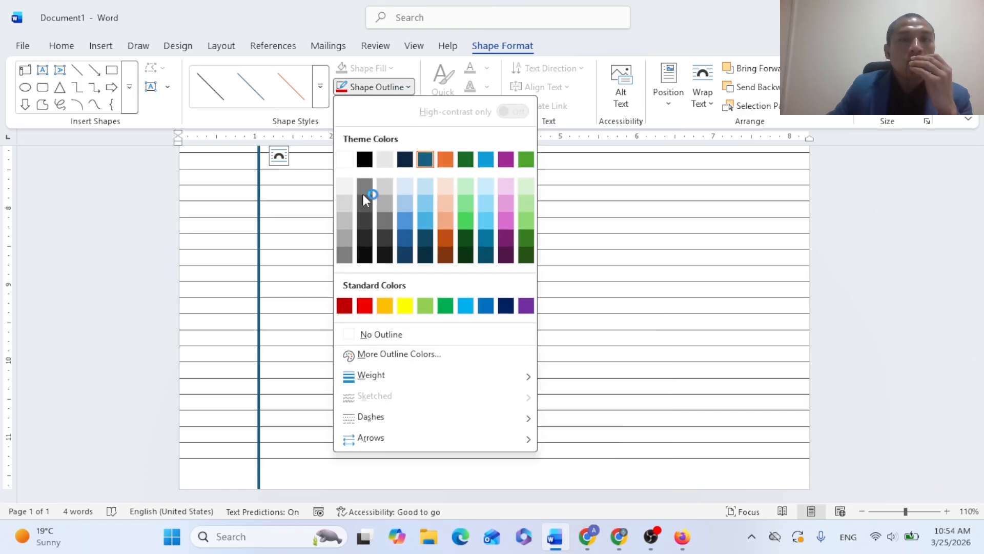
left_click(364, 305)
Duplicate the red vertical margin line and place the copy just to its right
scroll(279, 282, "up", 10)
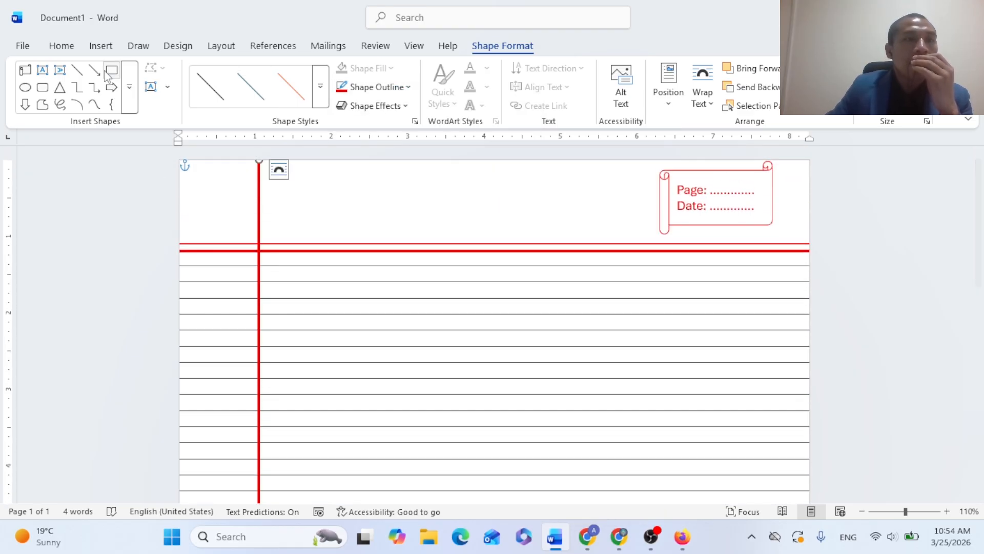
left_click(61, 46)
left_click(55, 87)
left_click(29, 77)
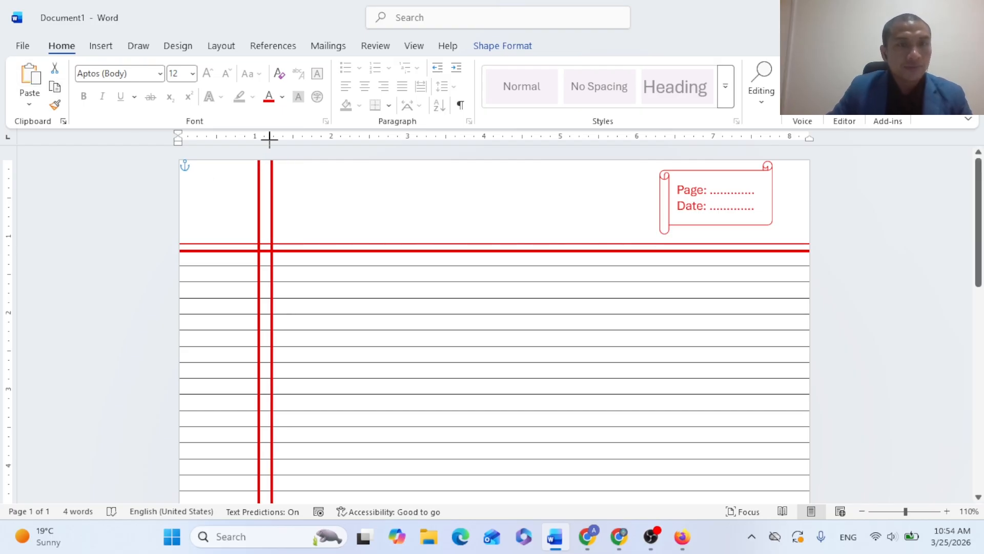
Set the second margin line's weight to 2¼ pt and nudge it left, closer to the first line
left_click(502, 46)
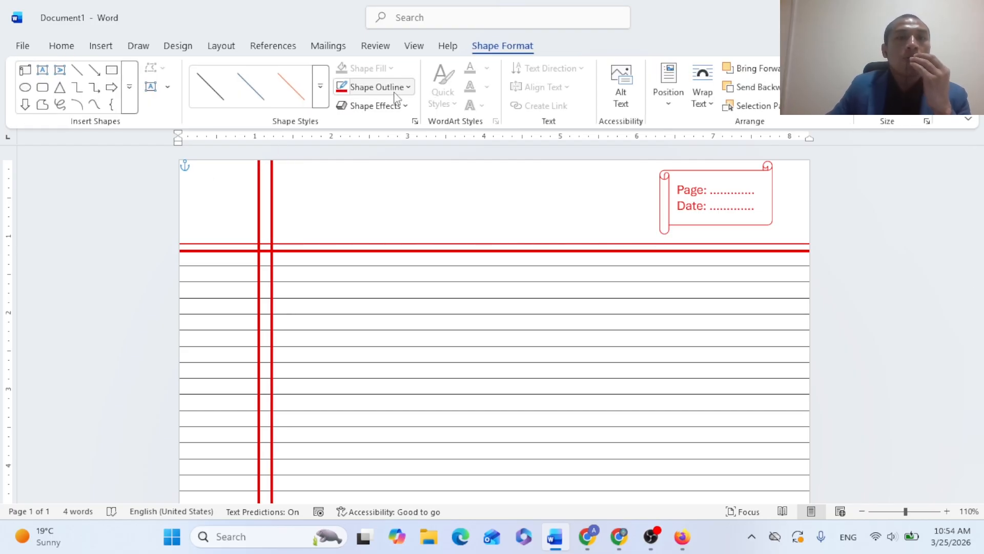
left_click(395, 87)
mouse_move(401, 382)
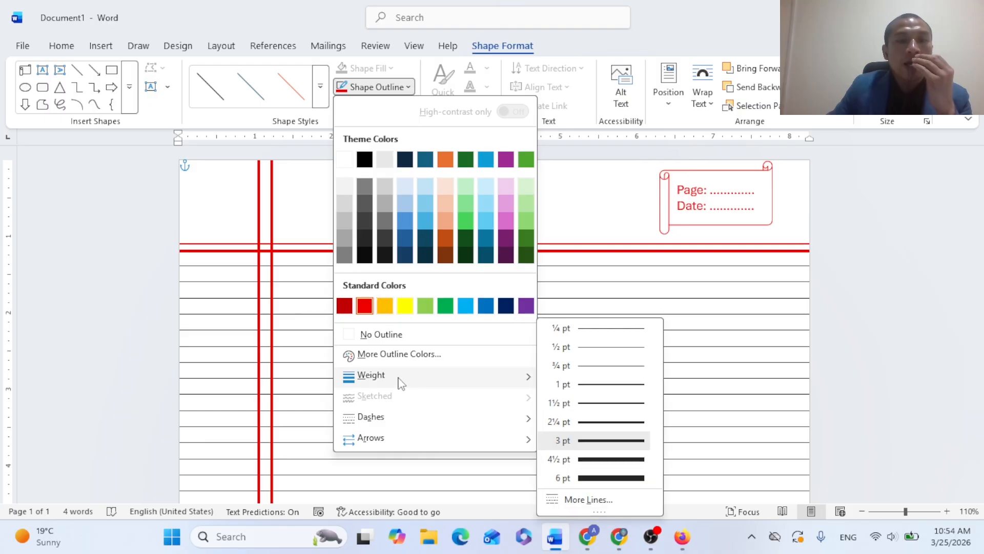
left_click(608, 426)
key("ctrl+Left")
key("ctrl+Left")
key("ctrl+Left")
key("ctrl+Left")
key("ctrl+Left")
key("ctrl+Left")
key("ctrl+Left")
key("ctrl+Left")
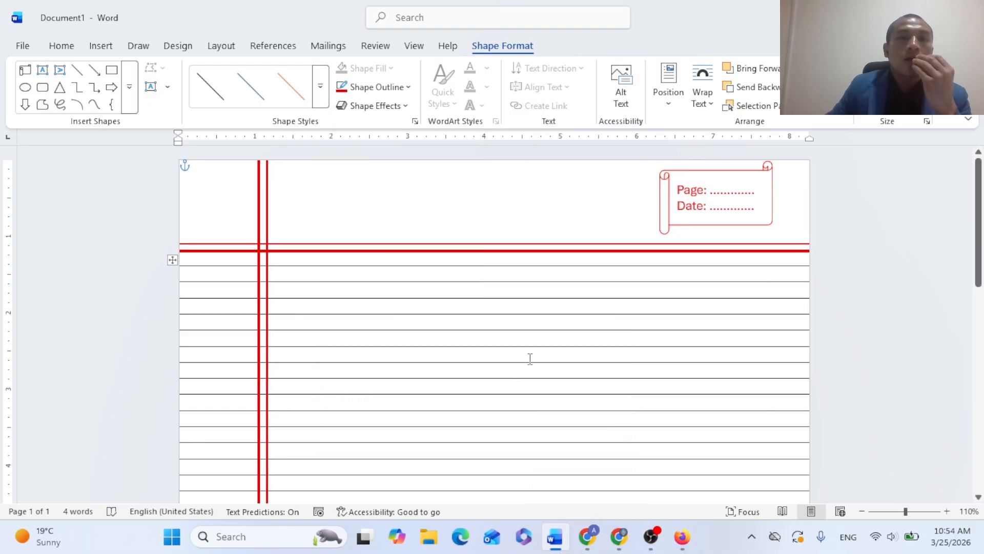
Start exporting the document as a PDF and choose the Desktop folder as the destination
left_click(23, 46)
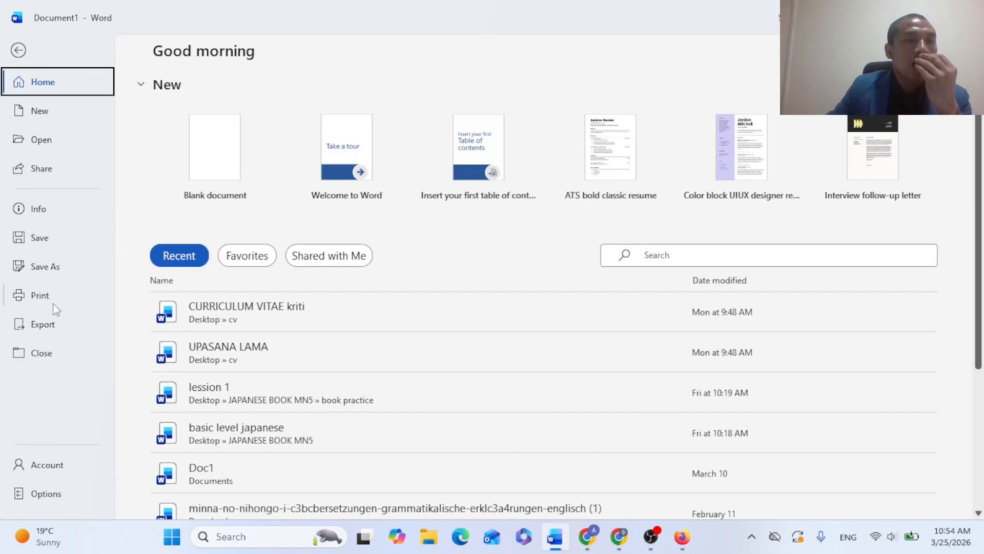
left_click(64, 328)
left_click(419, 210)
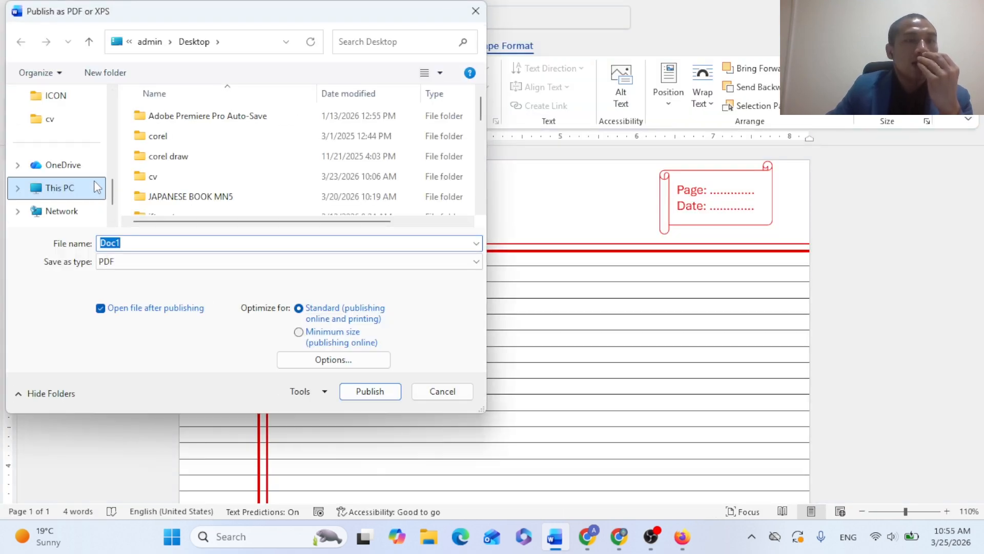
left_click_drag(112, 194, 120, 166)
scroll(61, 169, "up", 6)
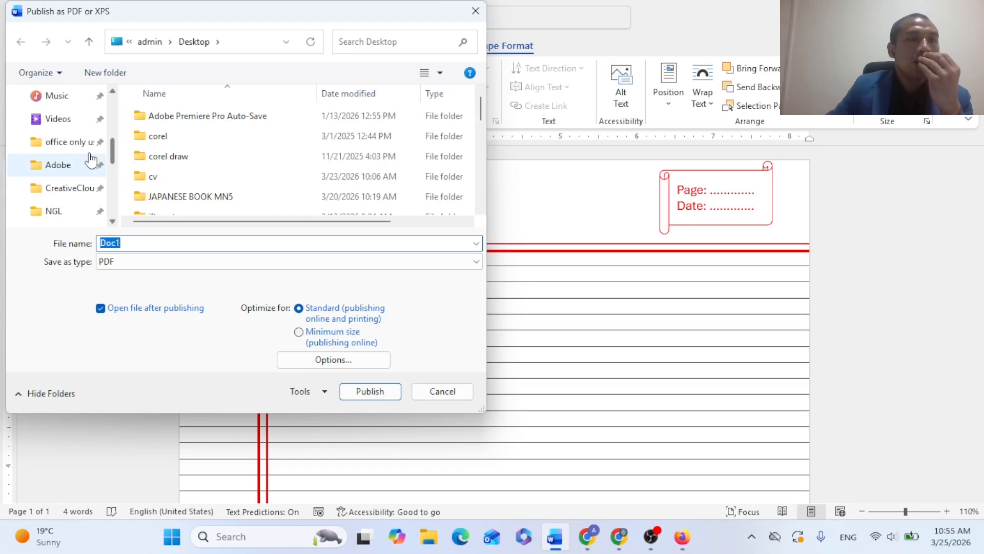
left_click(68, 197)
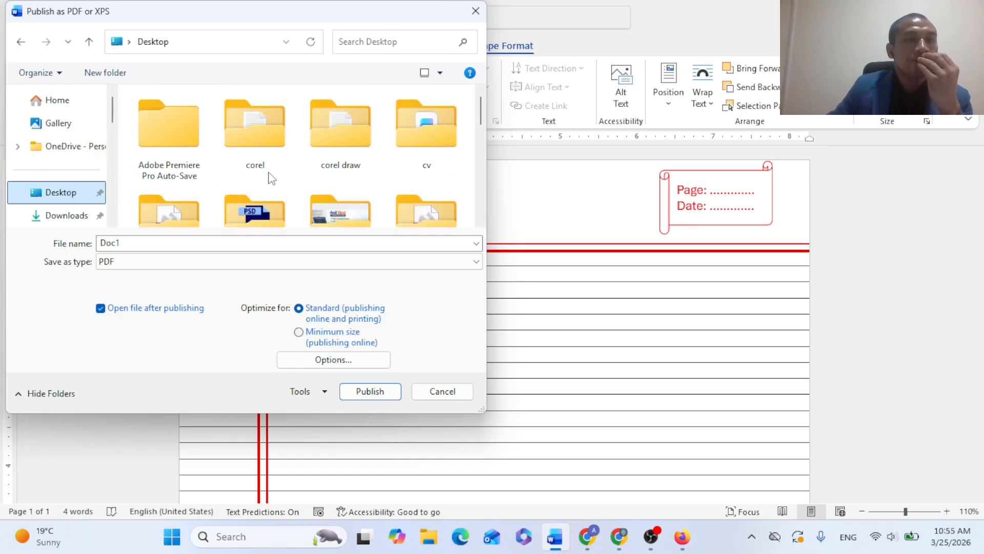
Publish the PDF under the name of the existing "note copy" file on the Desktop, opening it after publishing
scroll(410, 148, "down", 5)
scroll(420, 157, "down", 3)
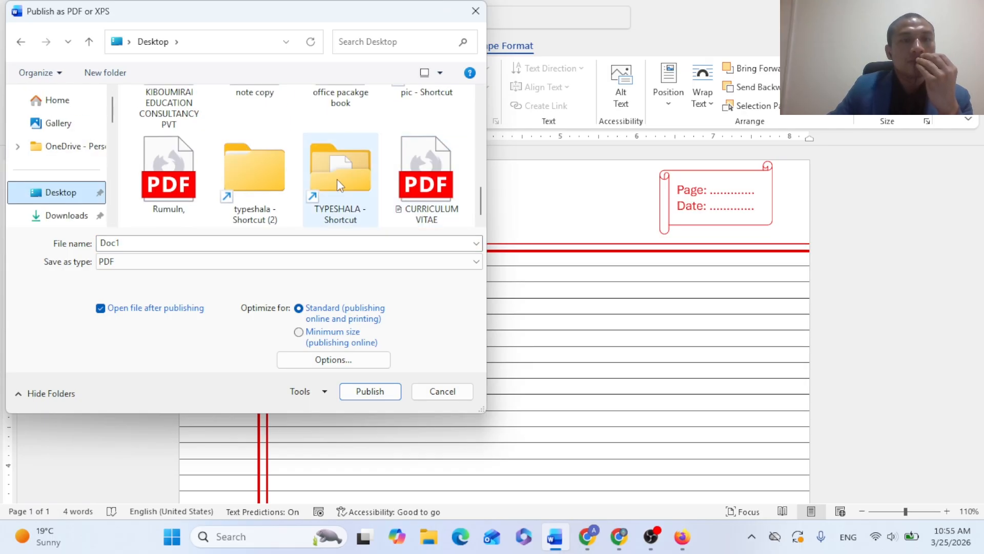
scroll(338, 179, "up", 3)
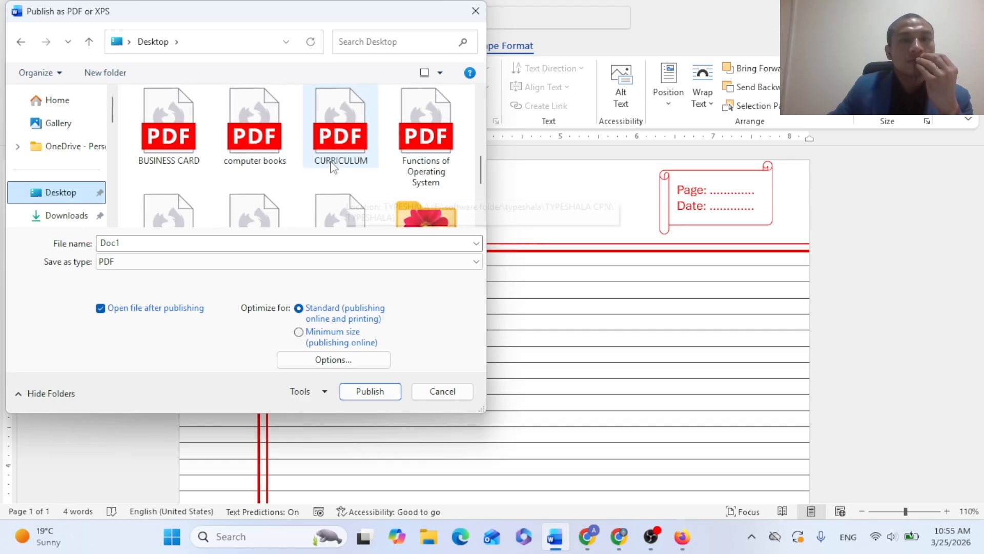
left_click(257, 137)
scroll(341, 154, "up", 5)
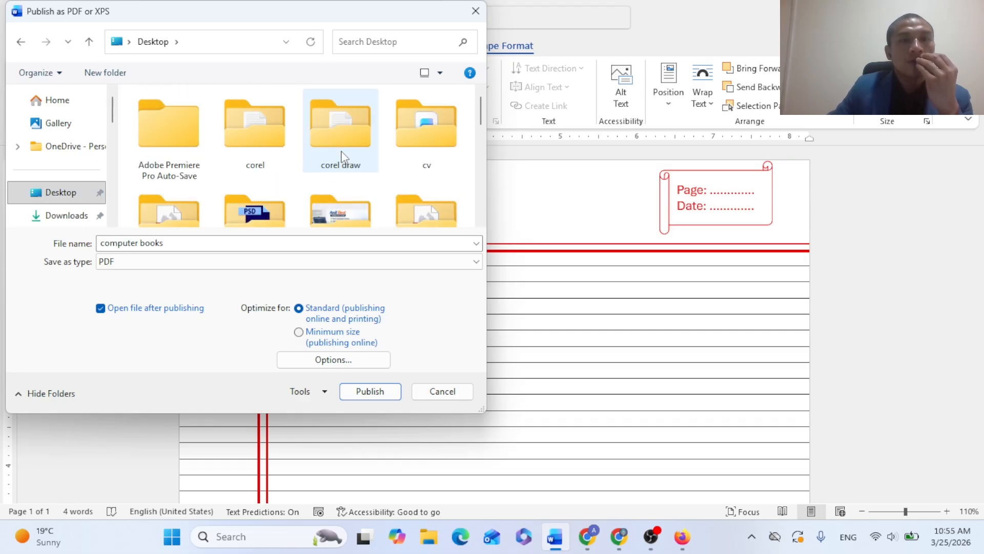
scroll(350, 159, "down", 5)
left_click(254, 130)
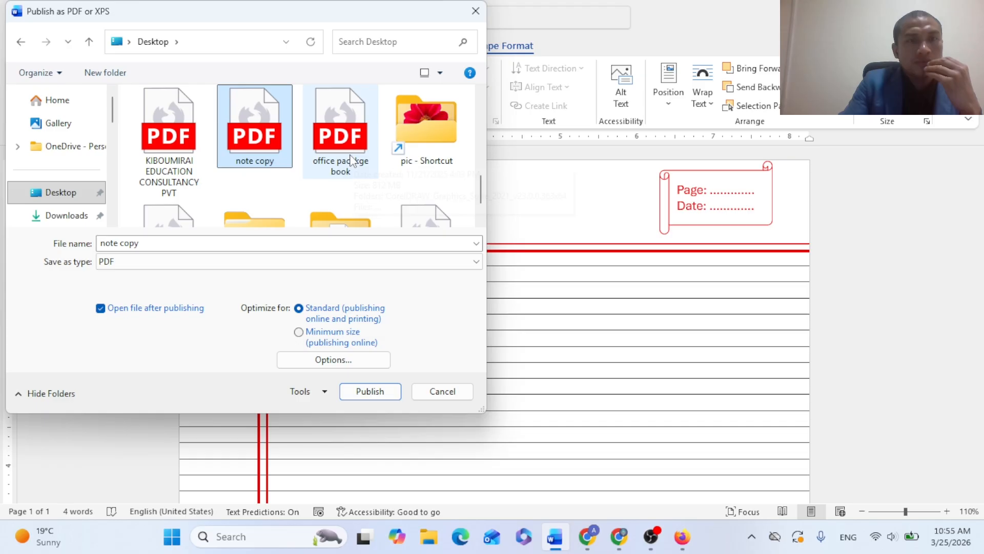
left_click(375, 397)
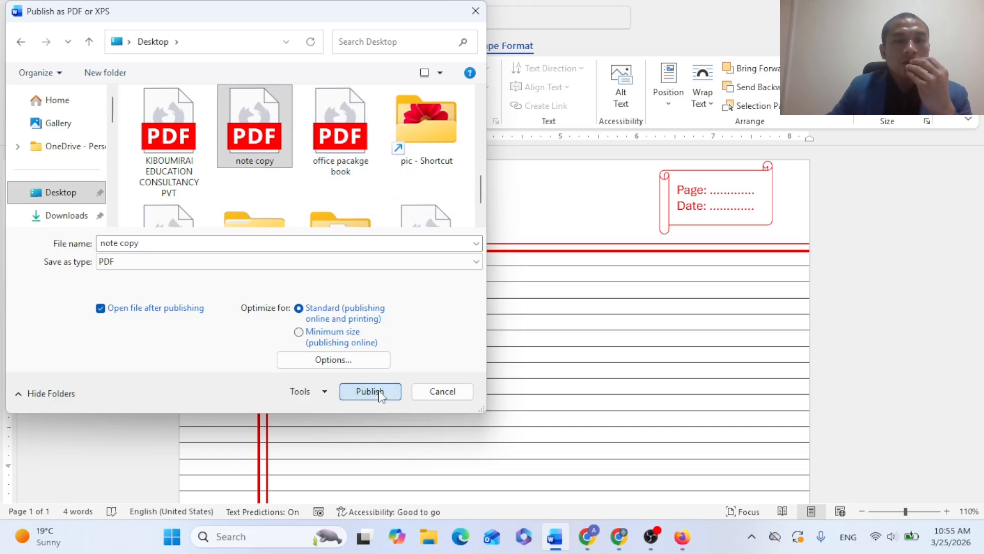
left_click(528, 267)
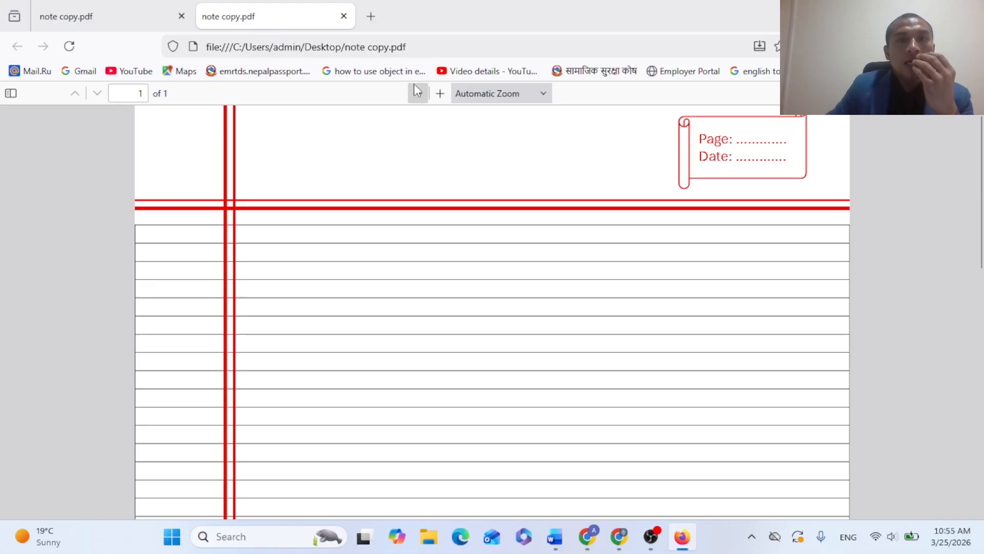
Reduce the exported PDF's zoom to 80% and check the ruled page down to its bottom edge
left_click(419, 94)
left_click(419, 94)
left_click(418, 93)
left_click(419, 94)
scroll(508, 350, "down", 3)
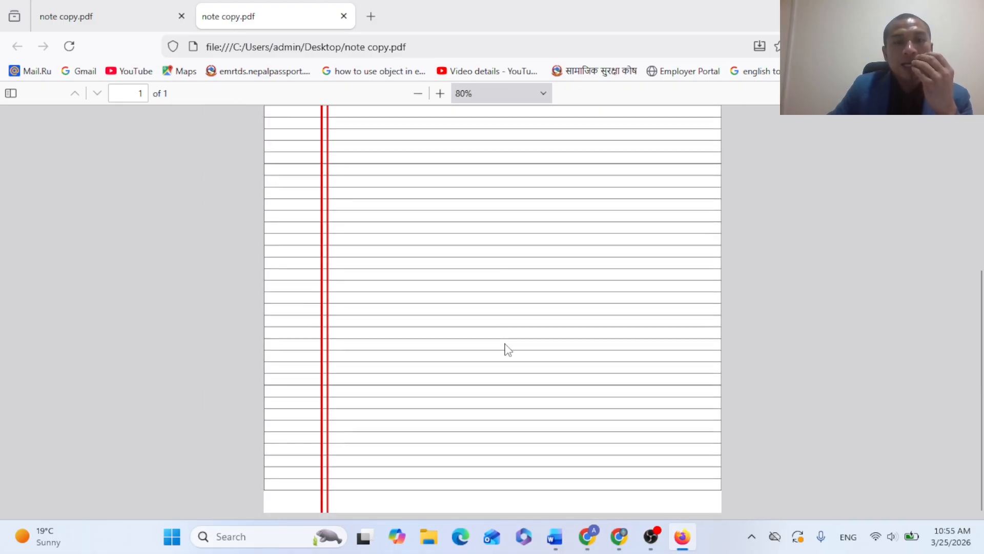
scroll(516, 314, "up", 3)
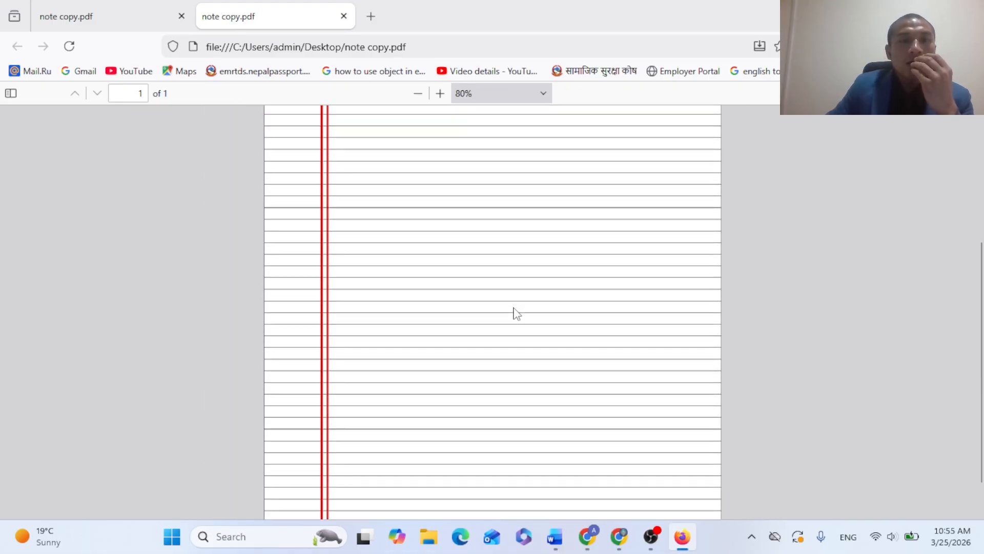